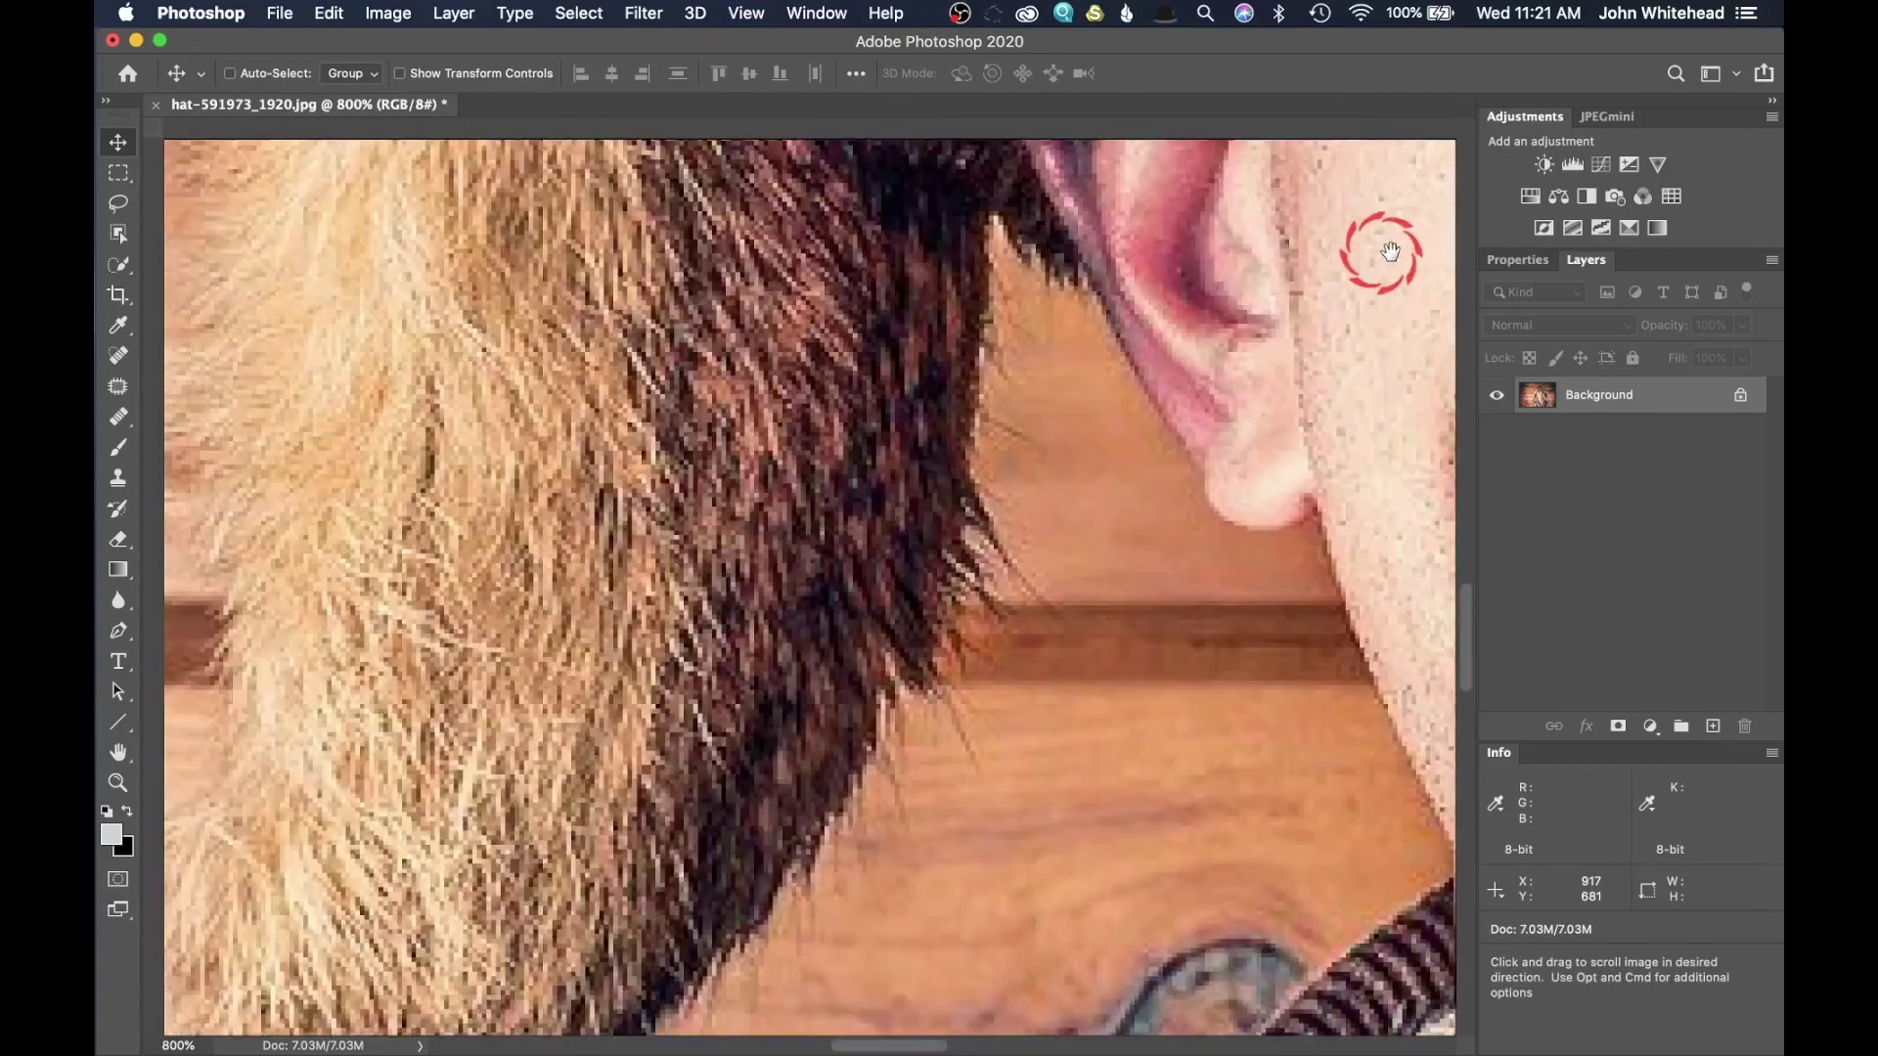
Step: Examine the photo's pixels up close around the fur ear flap, the strap and the strap's buckle
drag(996, 653, 649, 503)
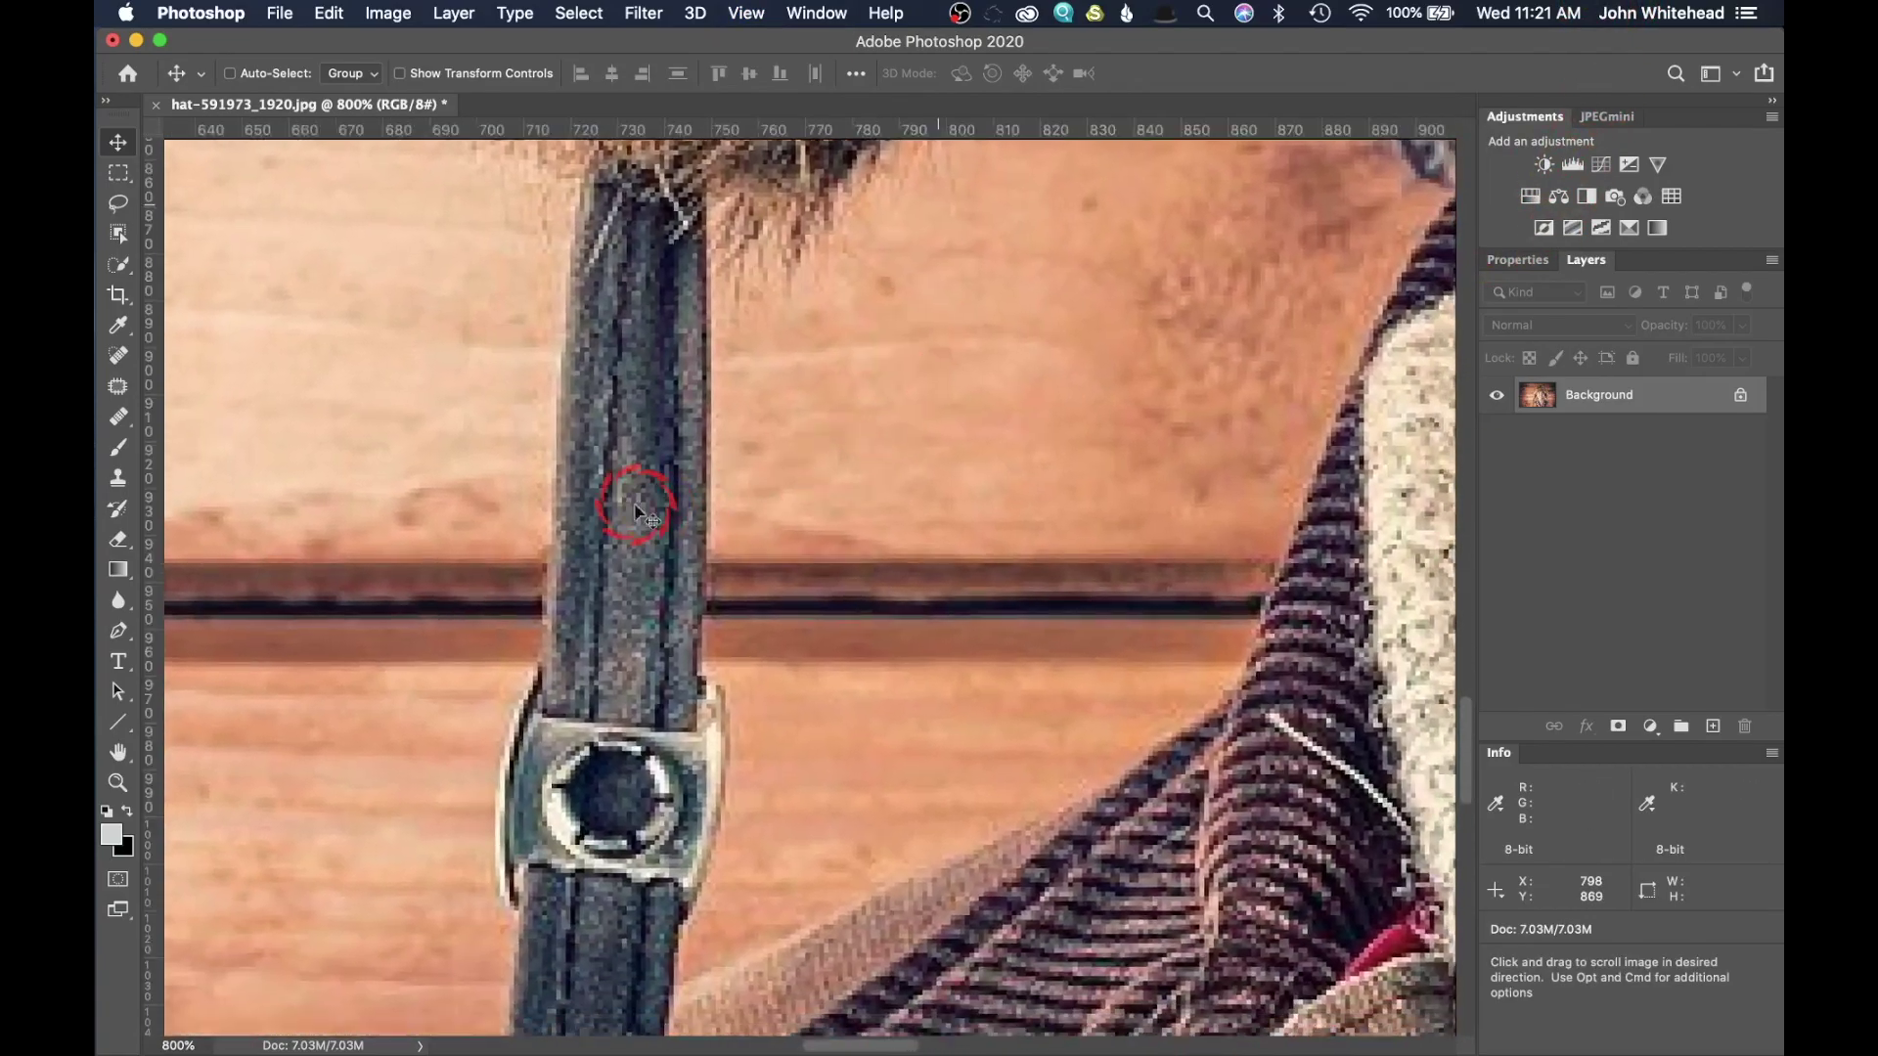
key(super+equal)
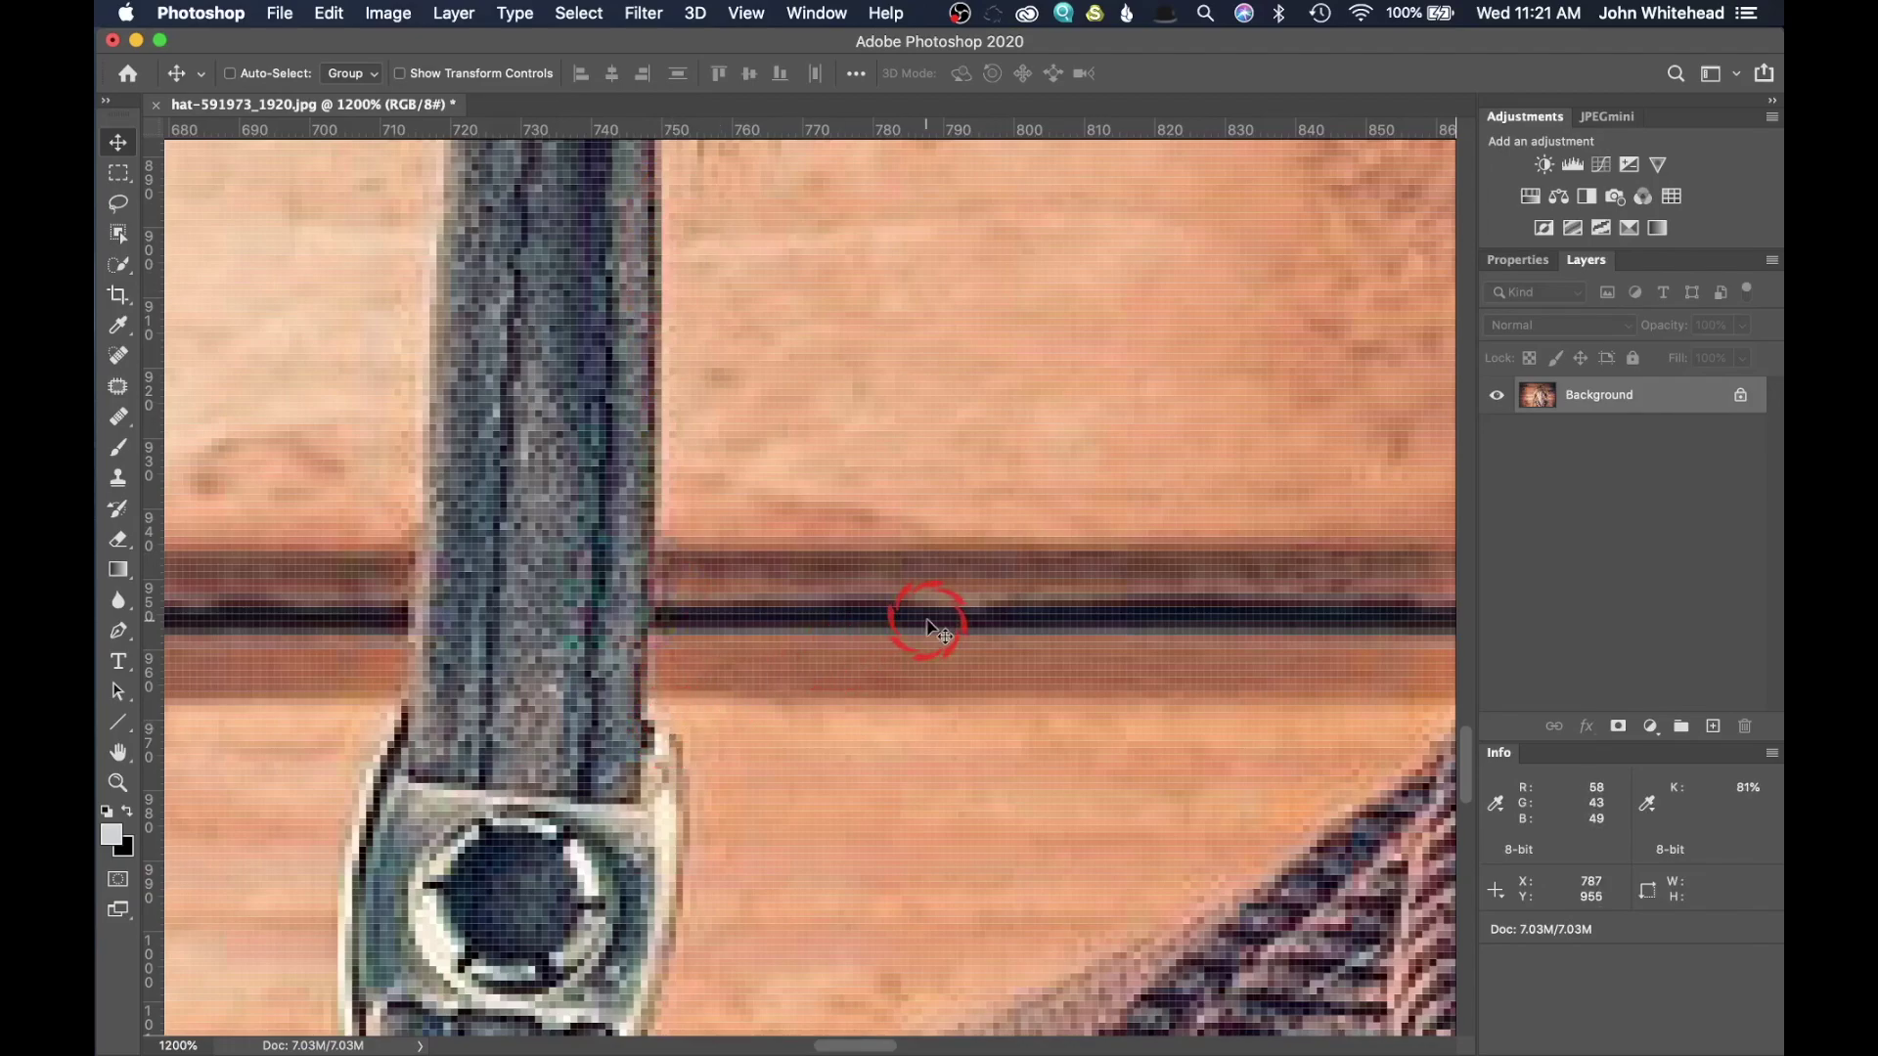
key(super+minus)
key(super+minus)
key(super+minus)
key(super+minus)
key(super+minus)
key(super+minus)
key(super+minus)
key(super+minus)
key(super+minus)
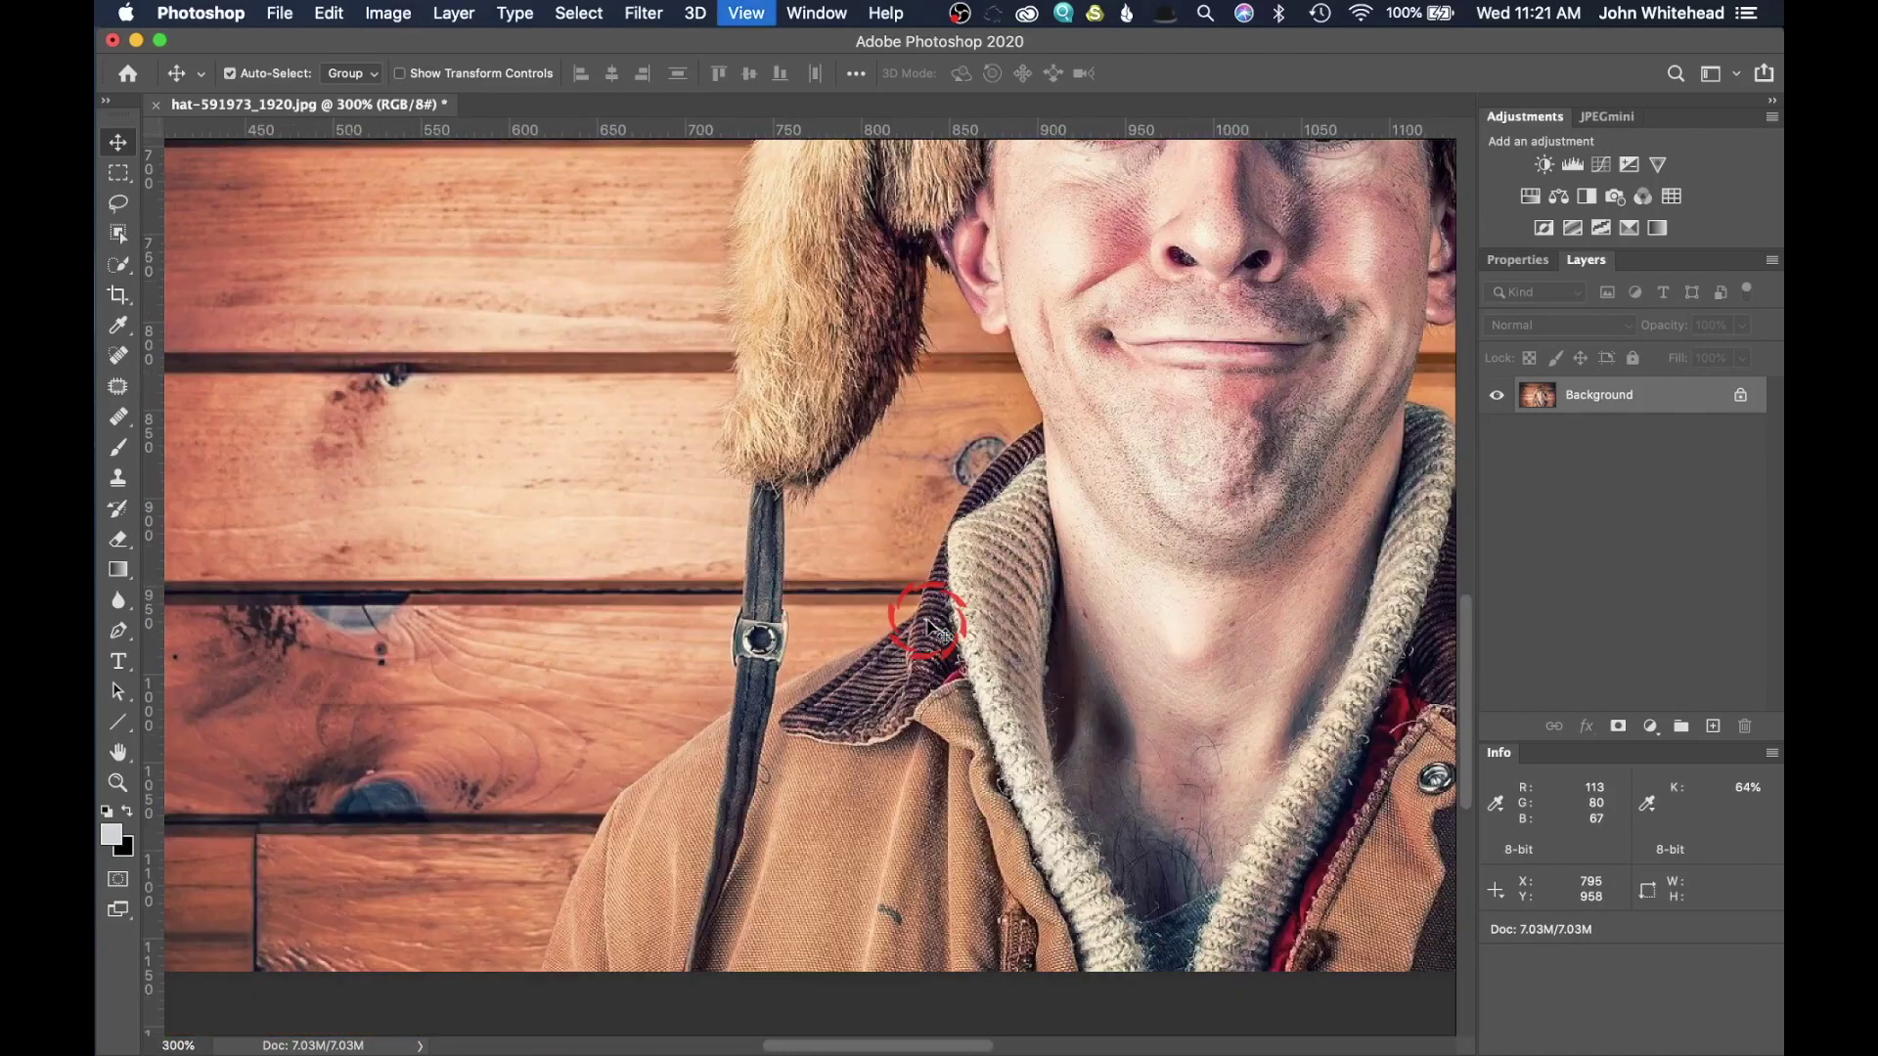
key(super+plus)
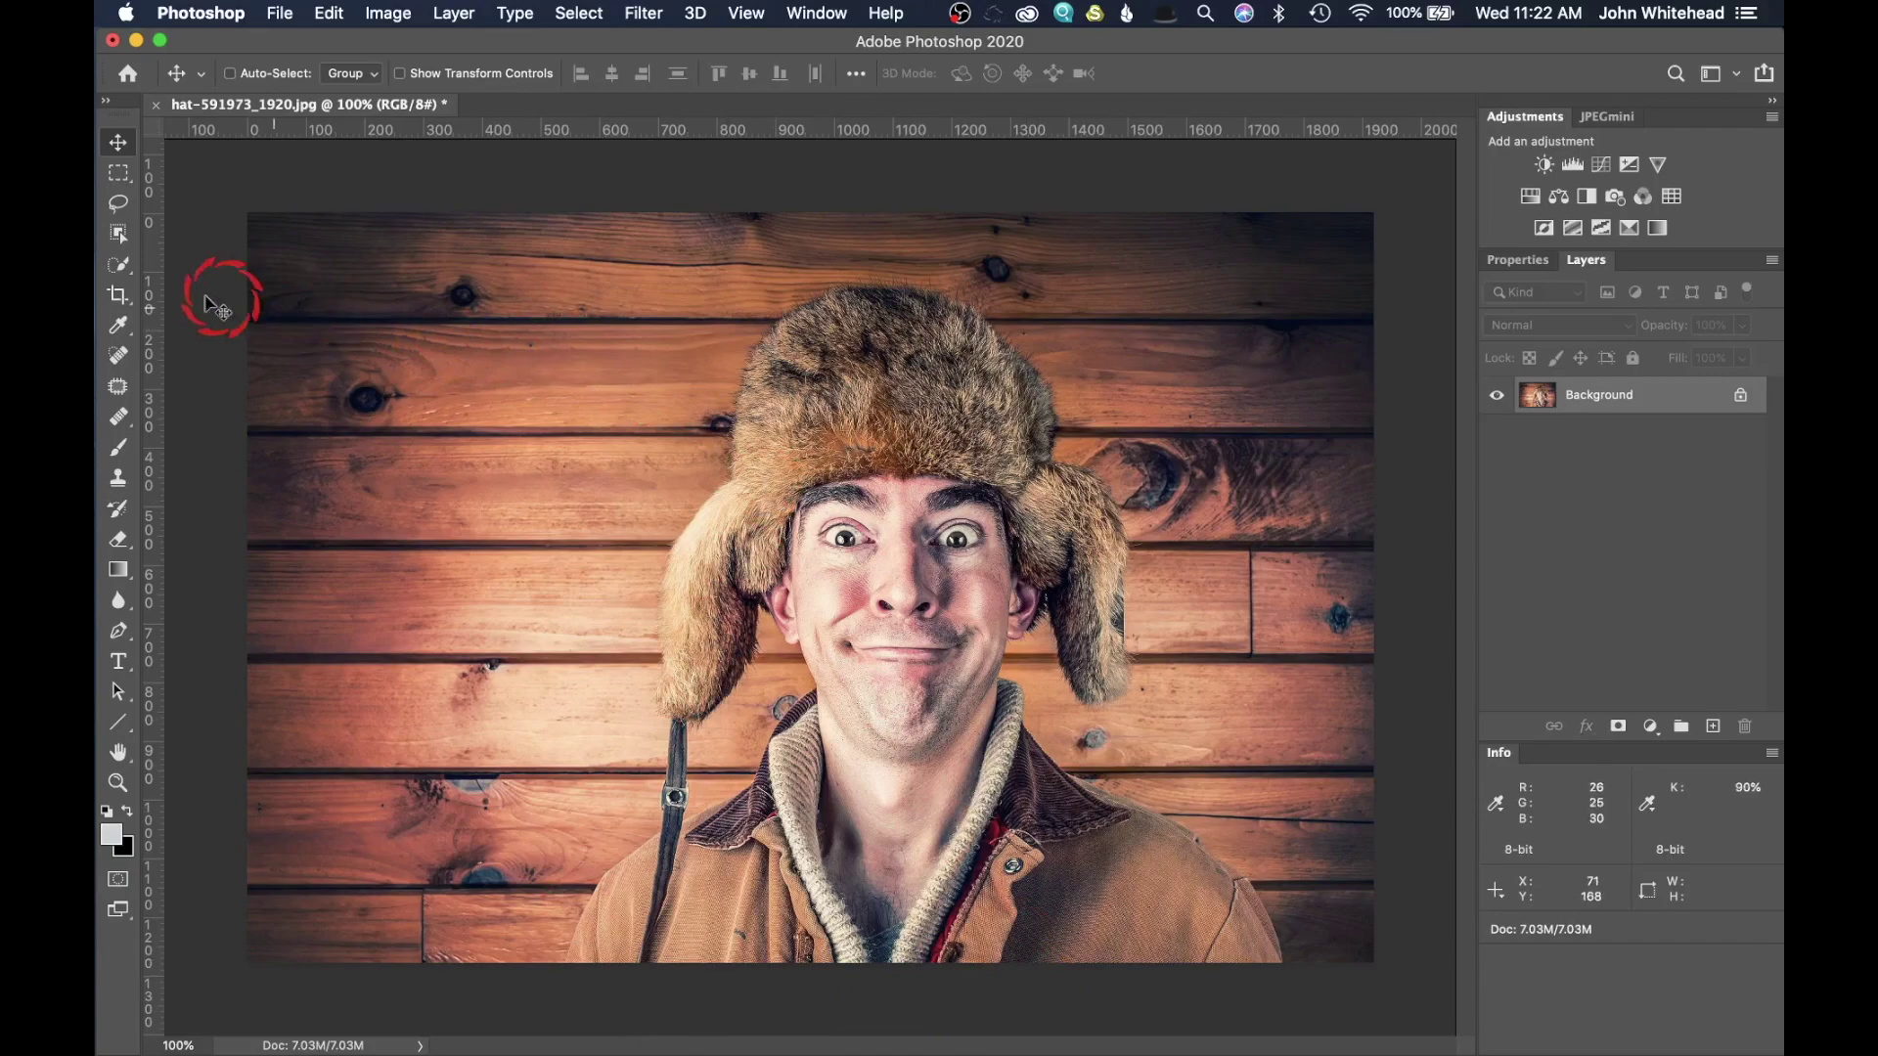
Step: Mask out the wooden background with a layer mask from a Select Subject selection, and flatten the image onto white
click(124, 243)
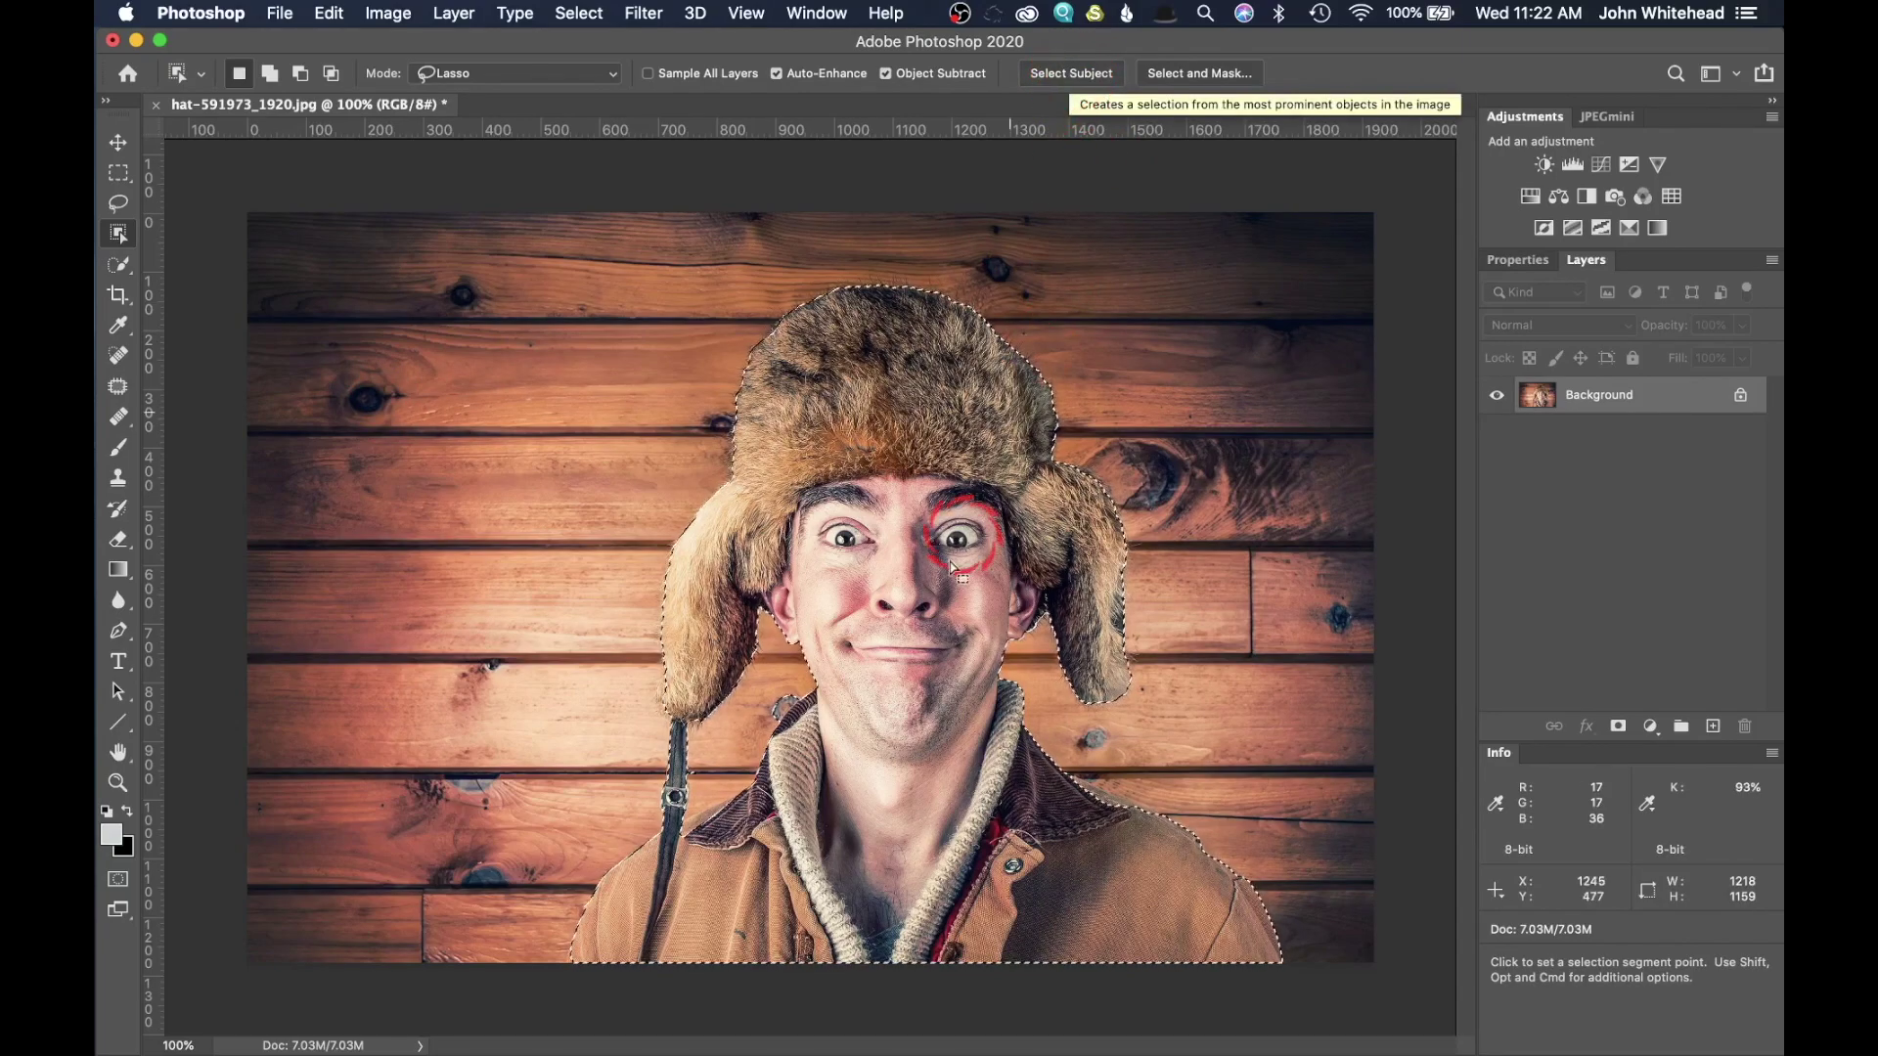
key(alt)
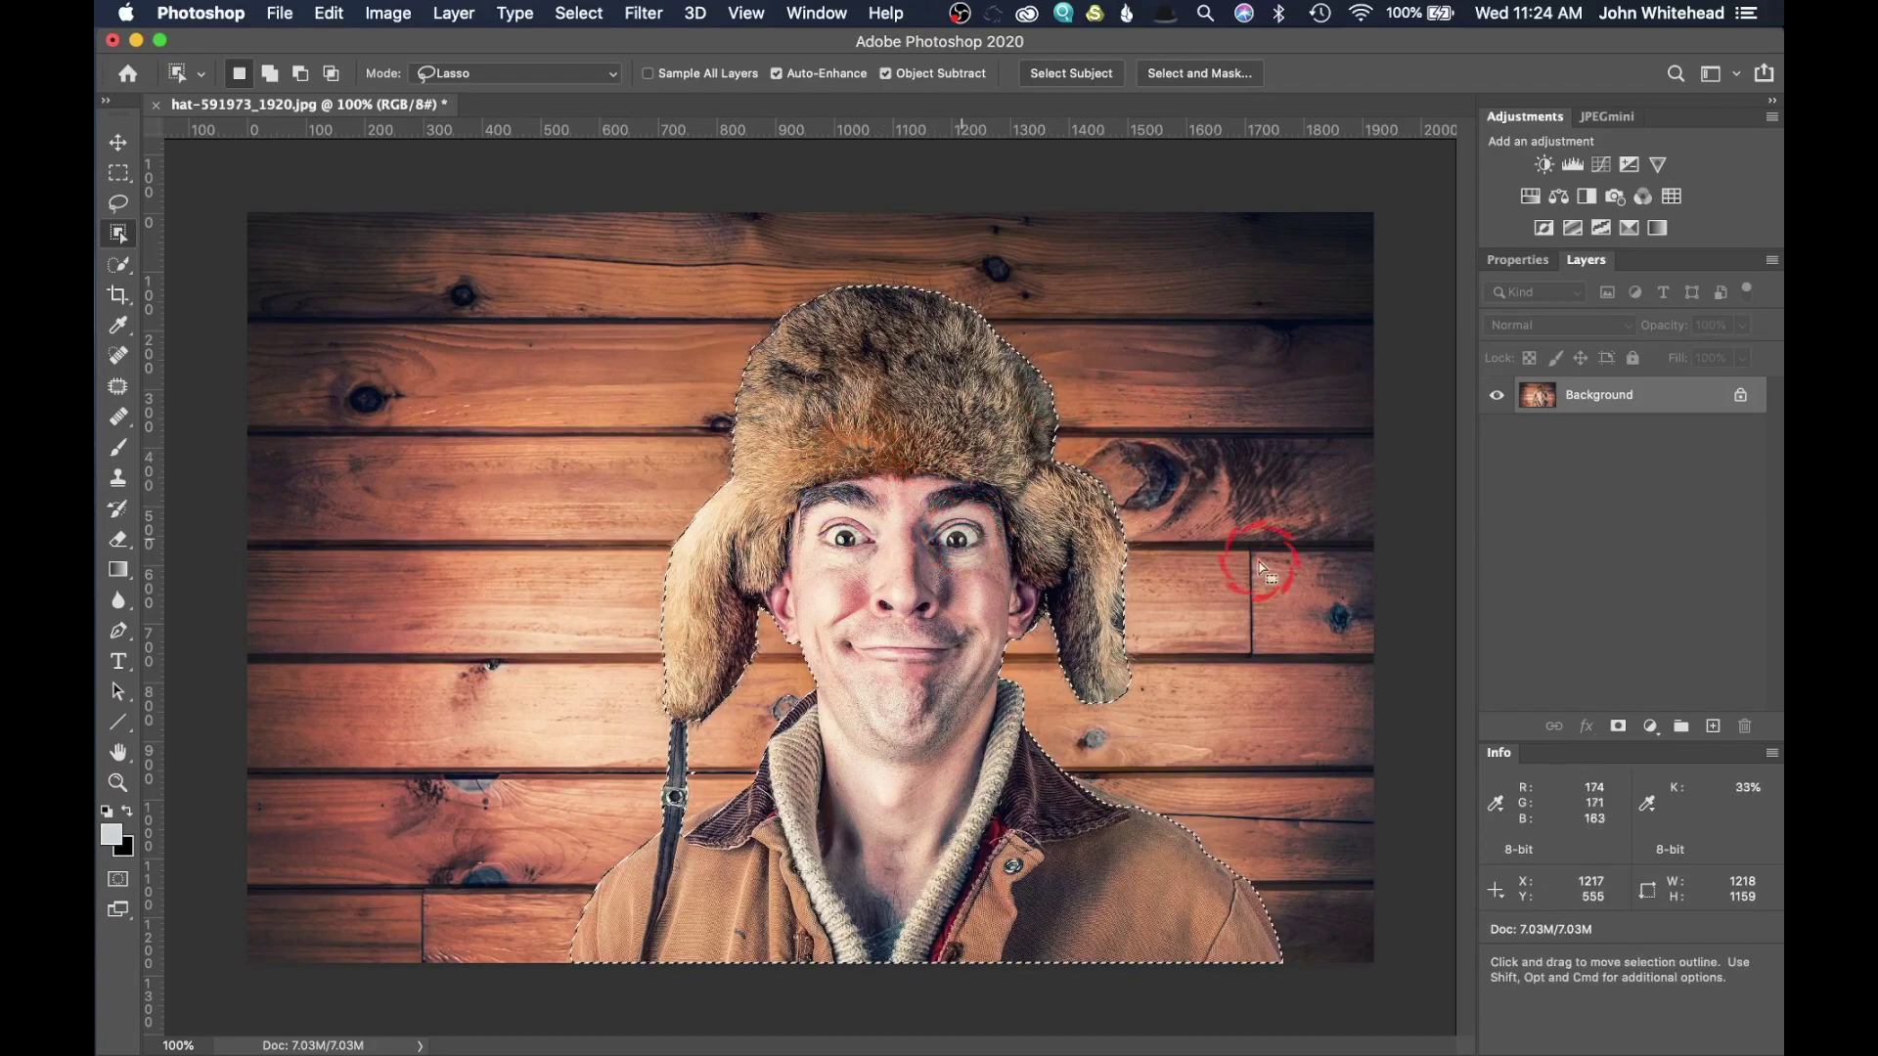
click(1619, 731)
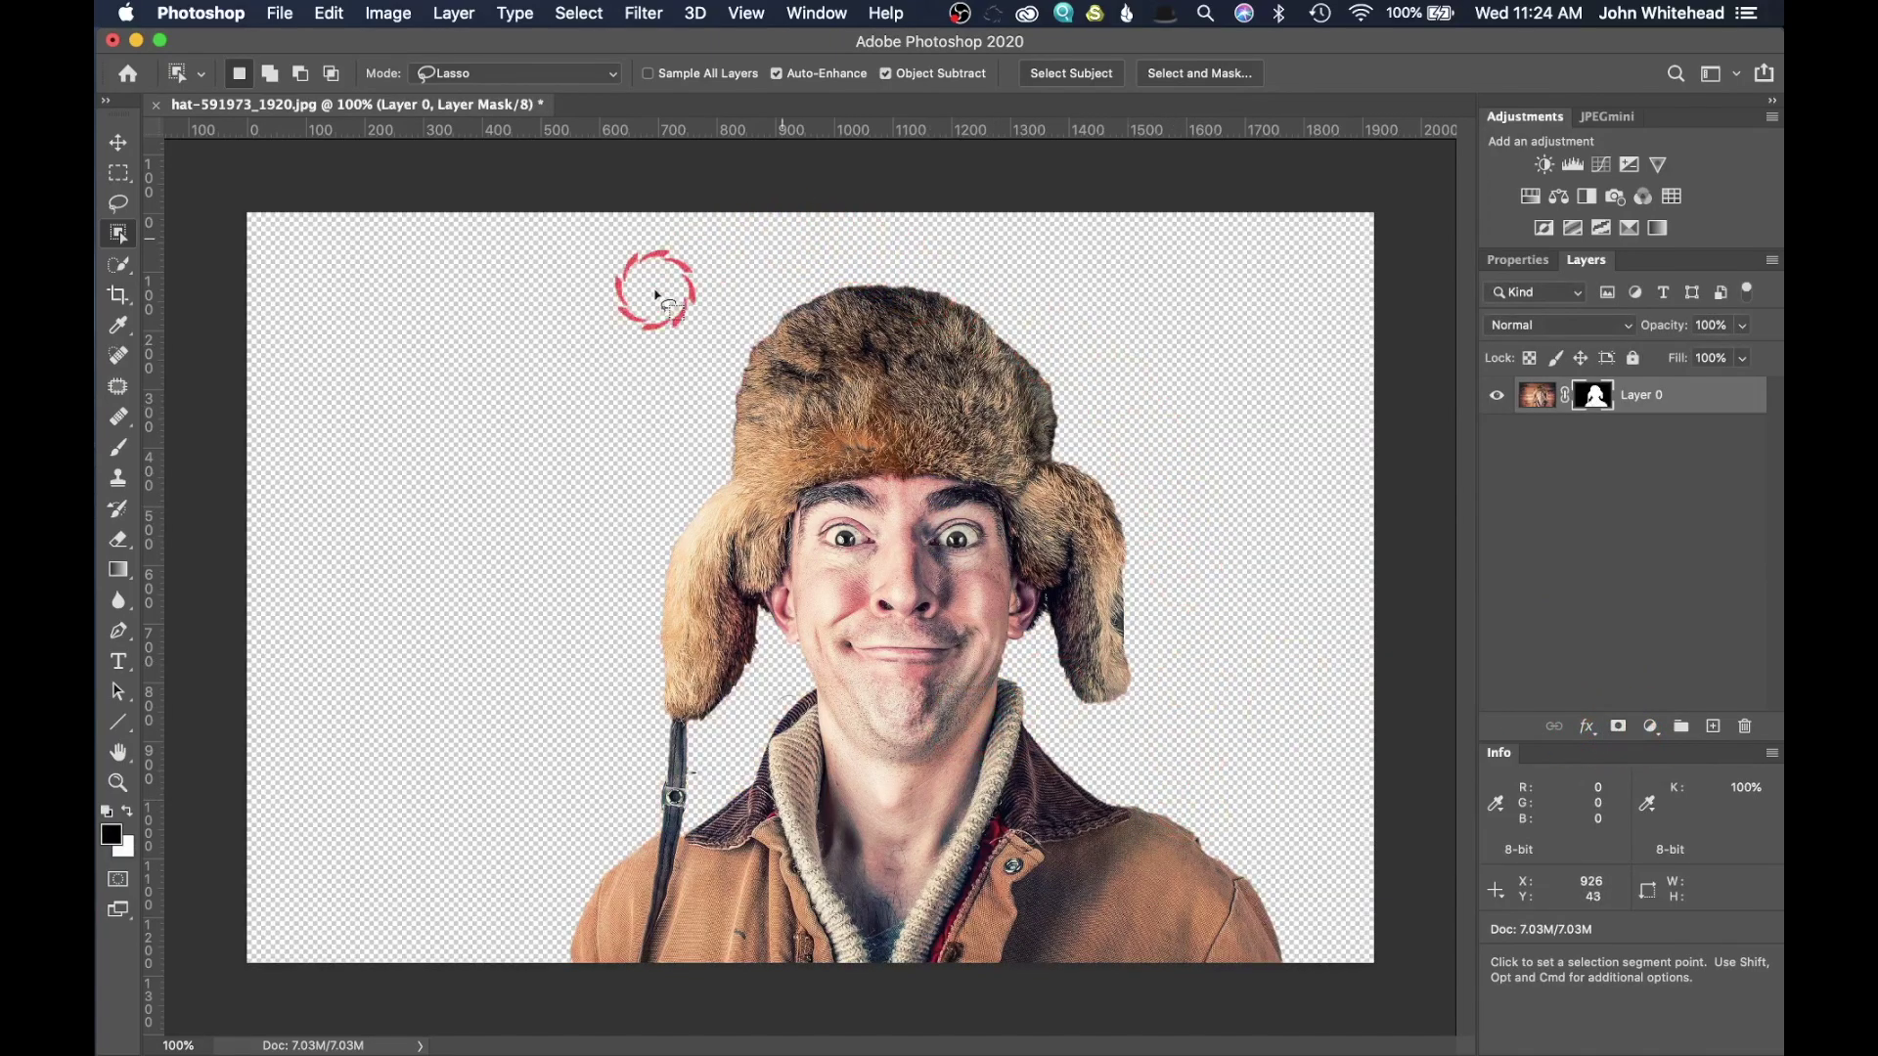
click(446, 10)
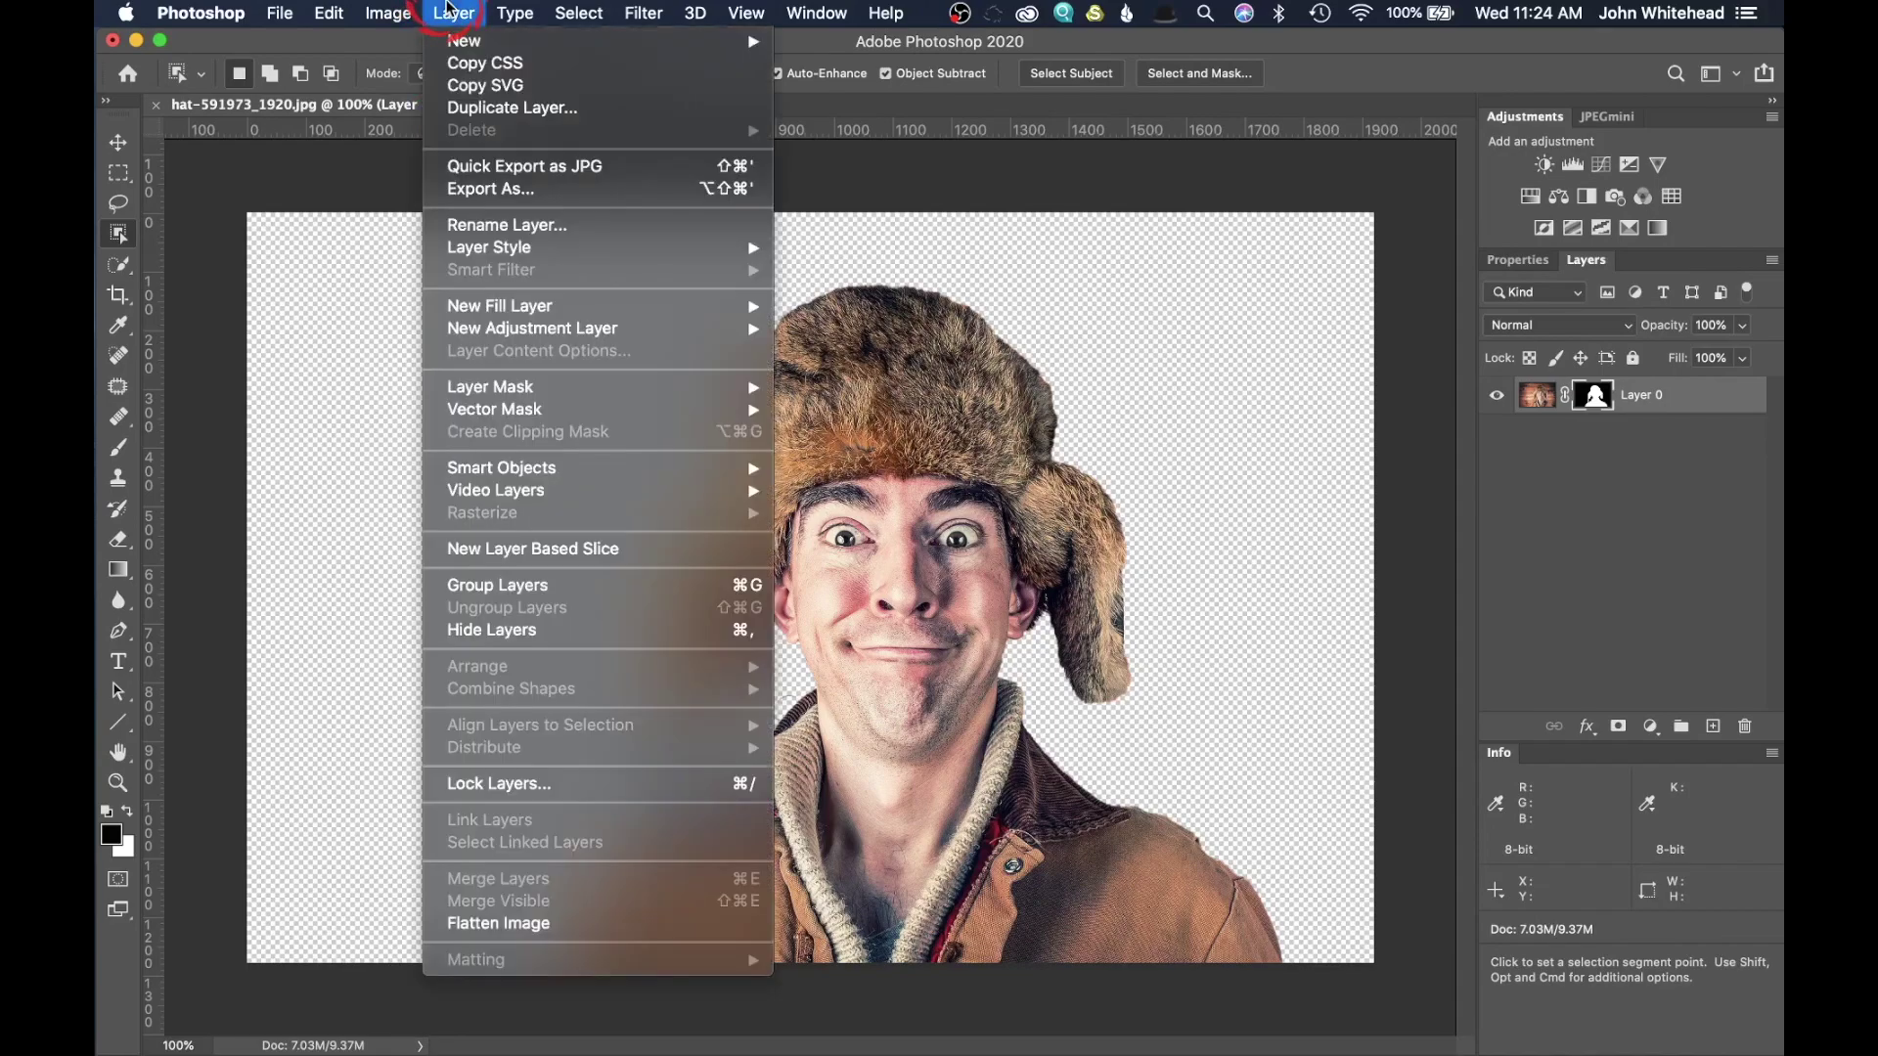
click(626, 929)
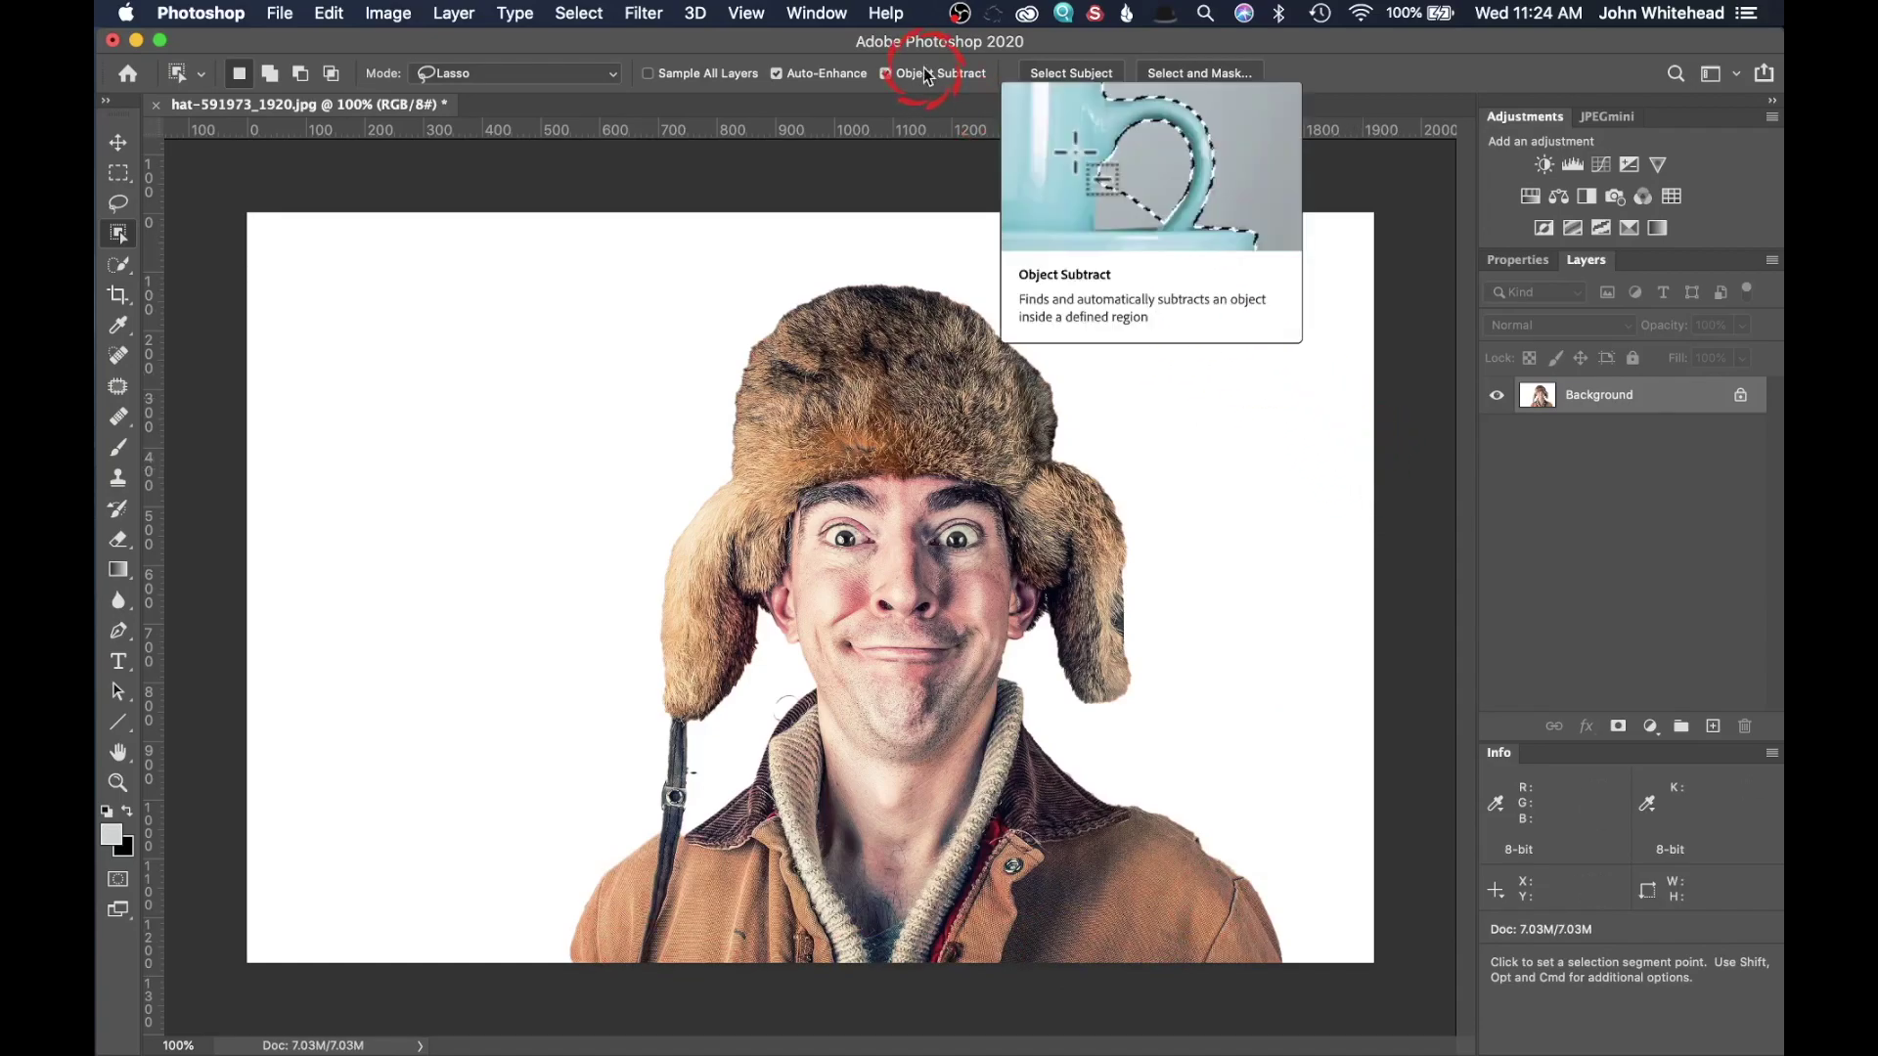
Step: Show the Libraries and launch Create From Image on the cut-out photo, with its window enlarged to fill the screen
click(812, 10)
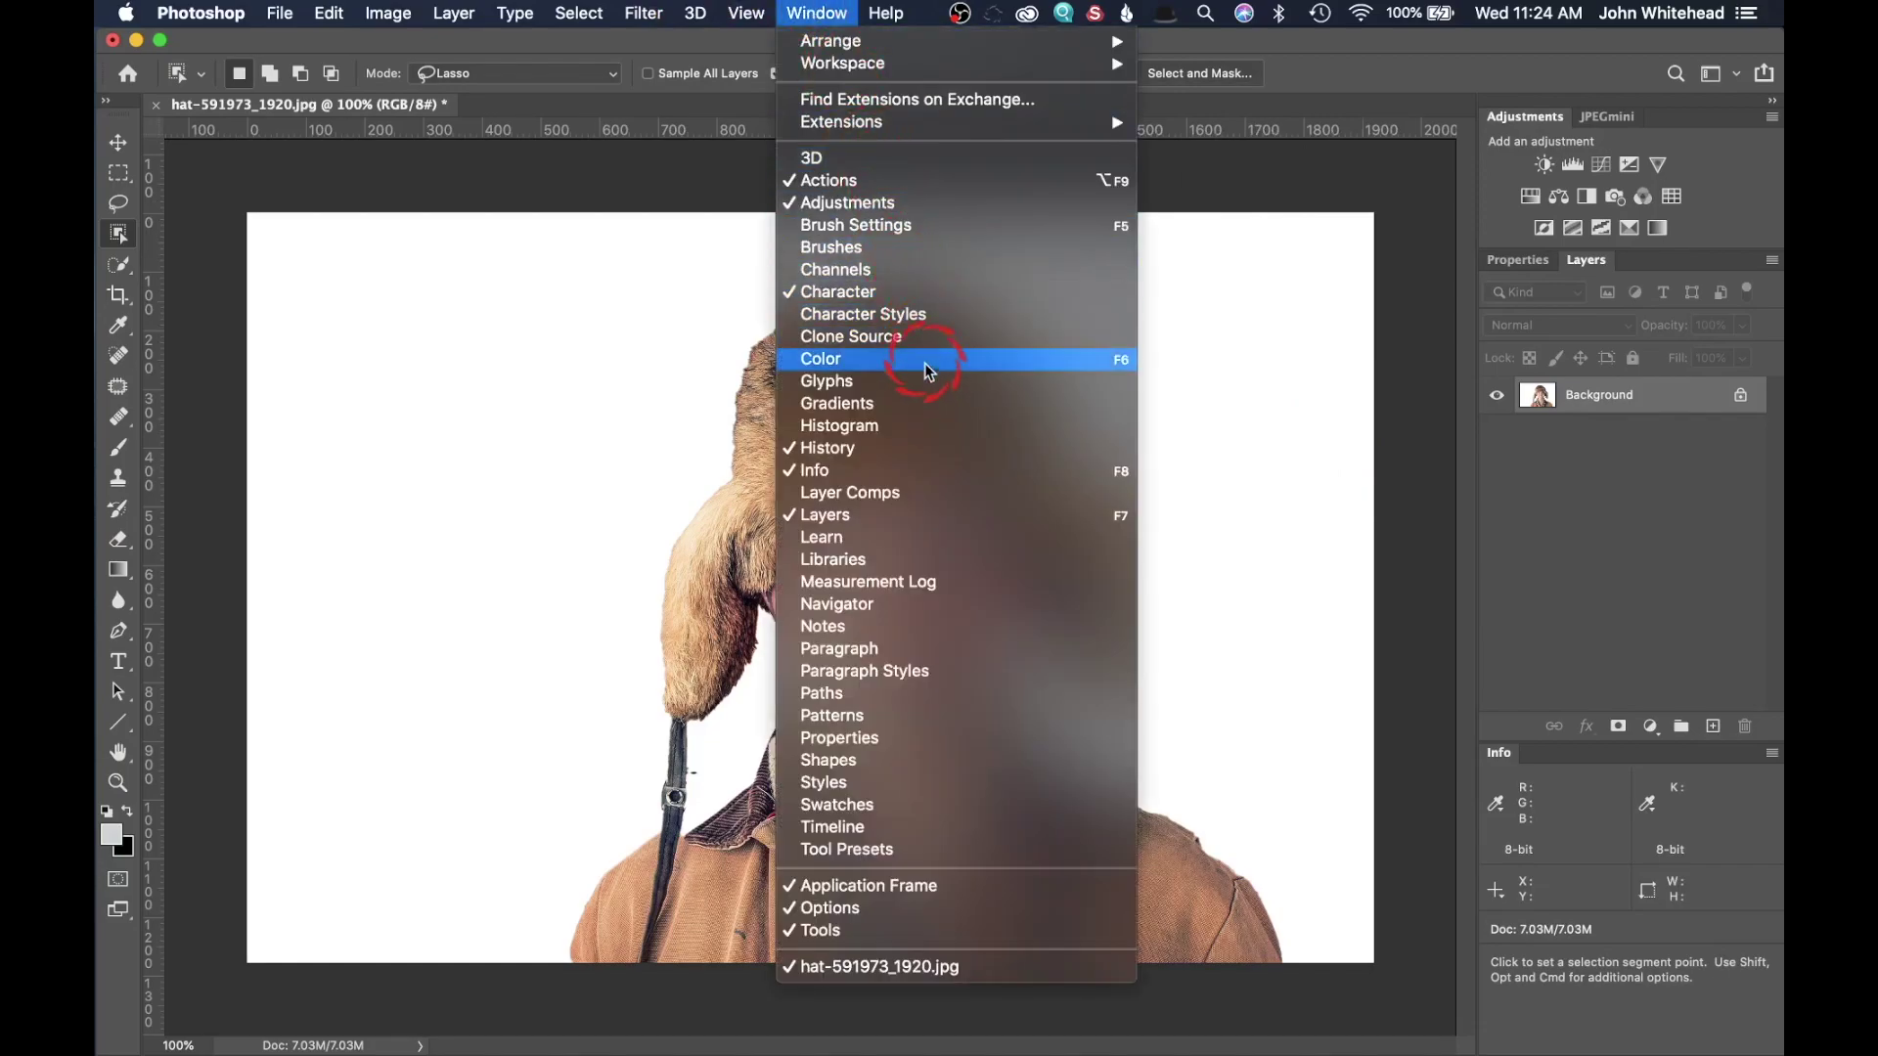
click(924, 560)
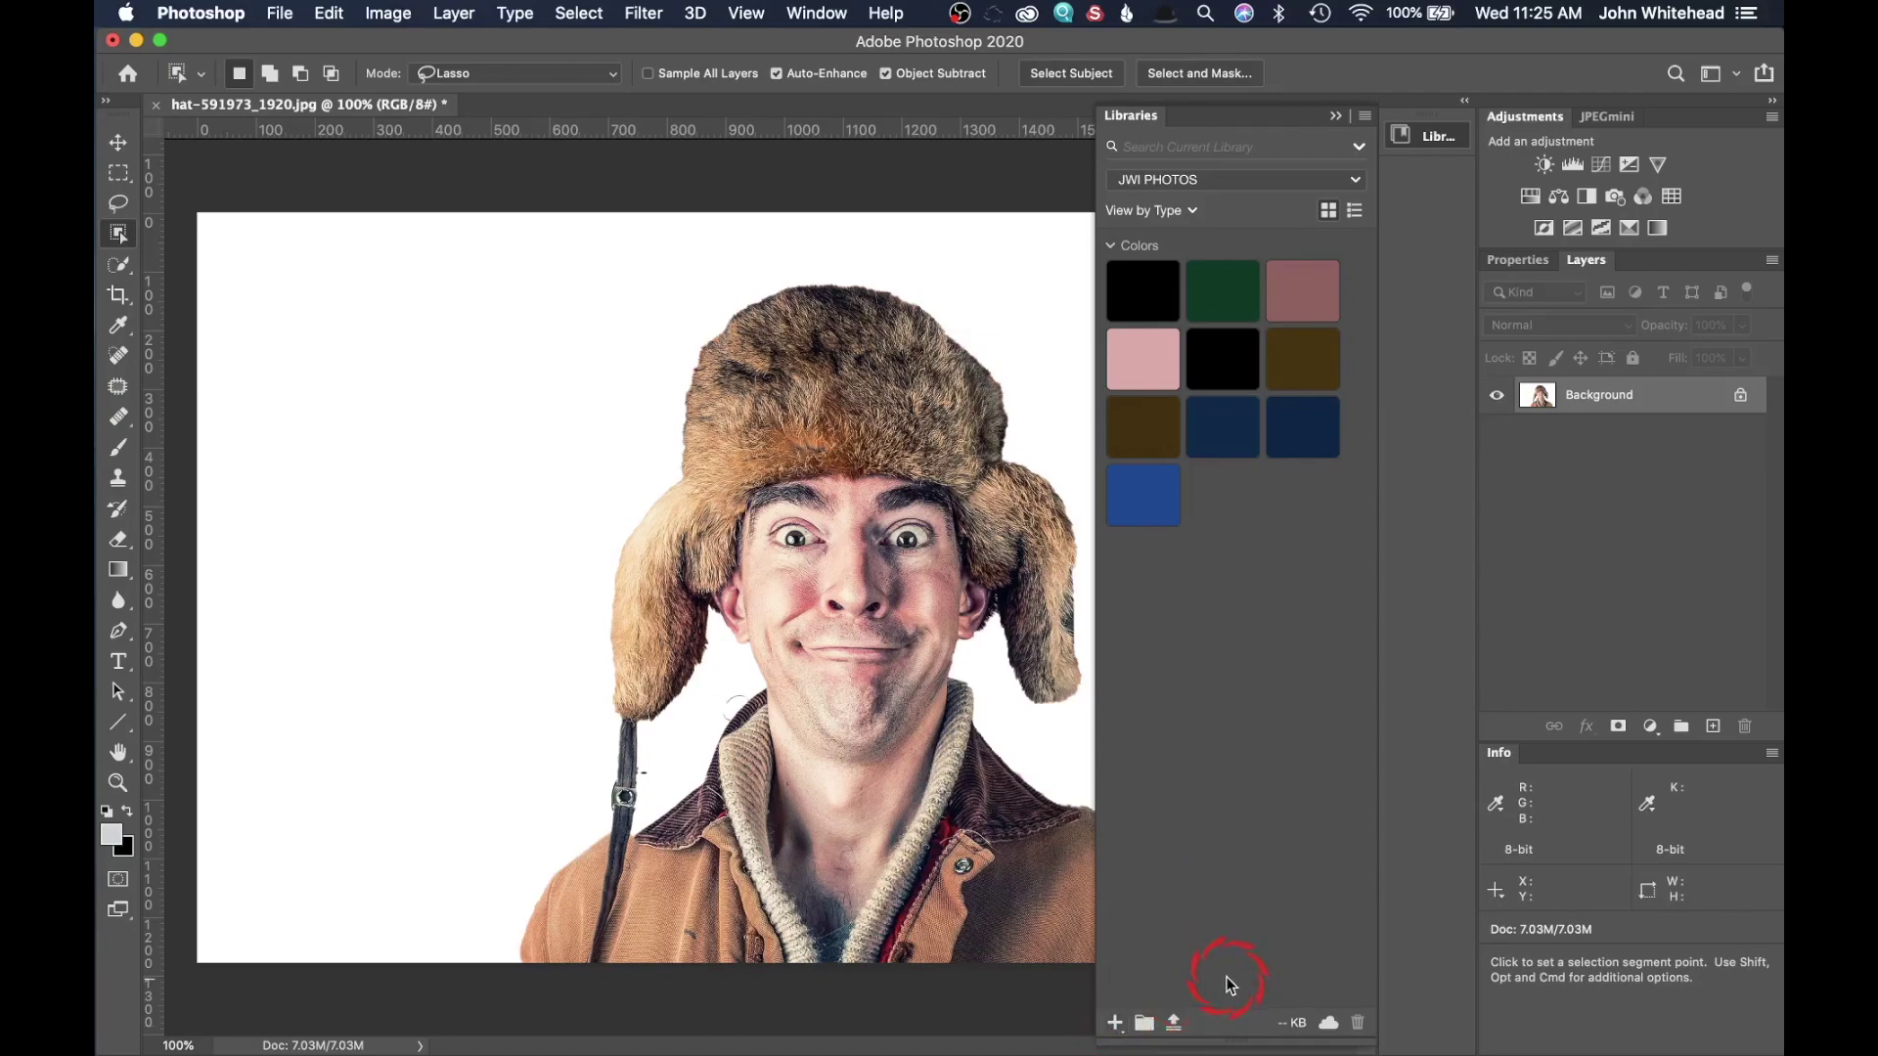
click(1115, 1024)
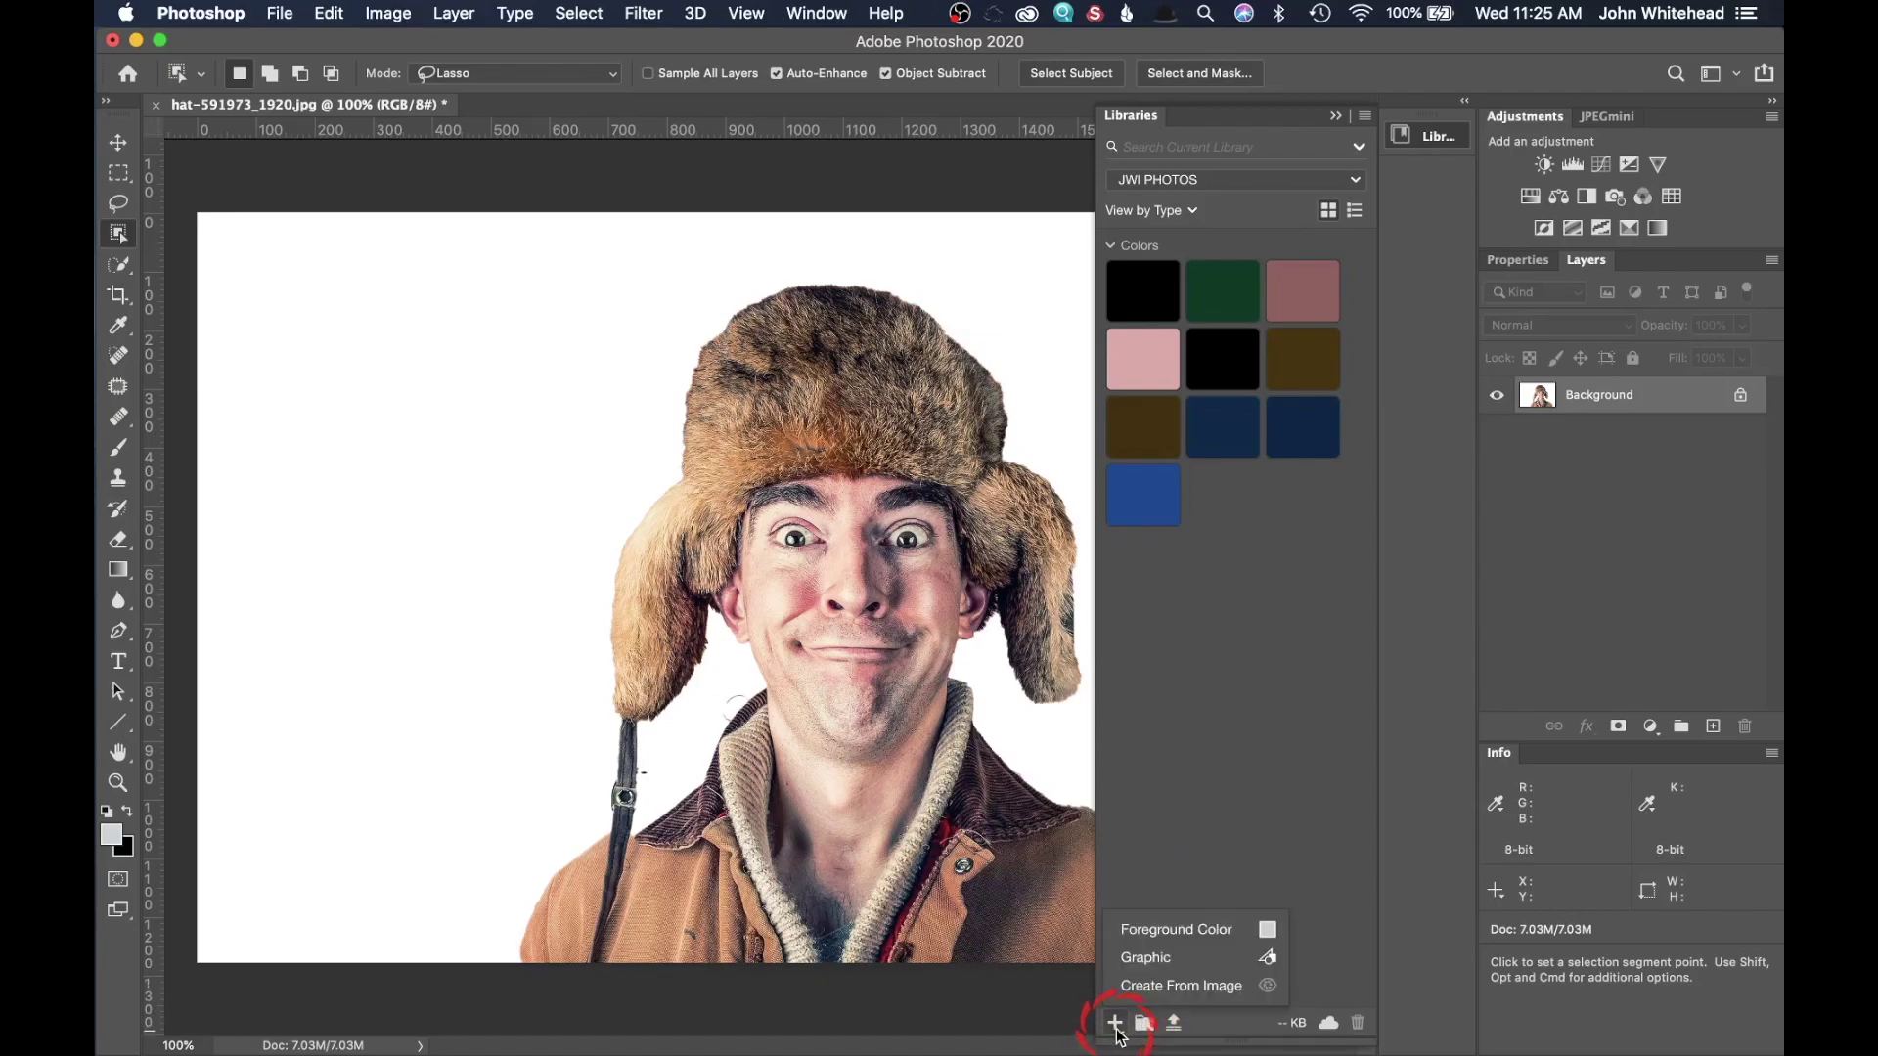
click(1230, 986)
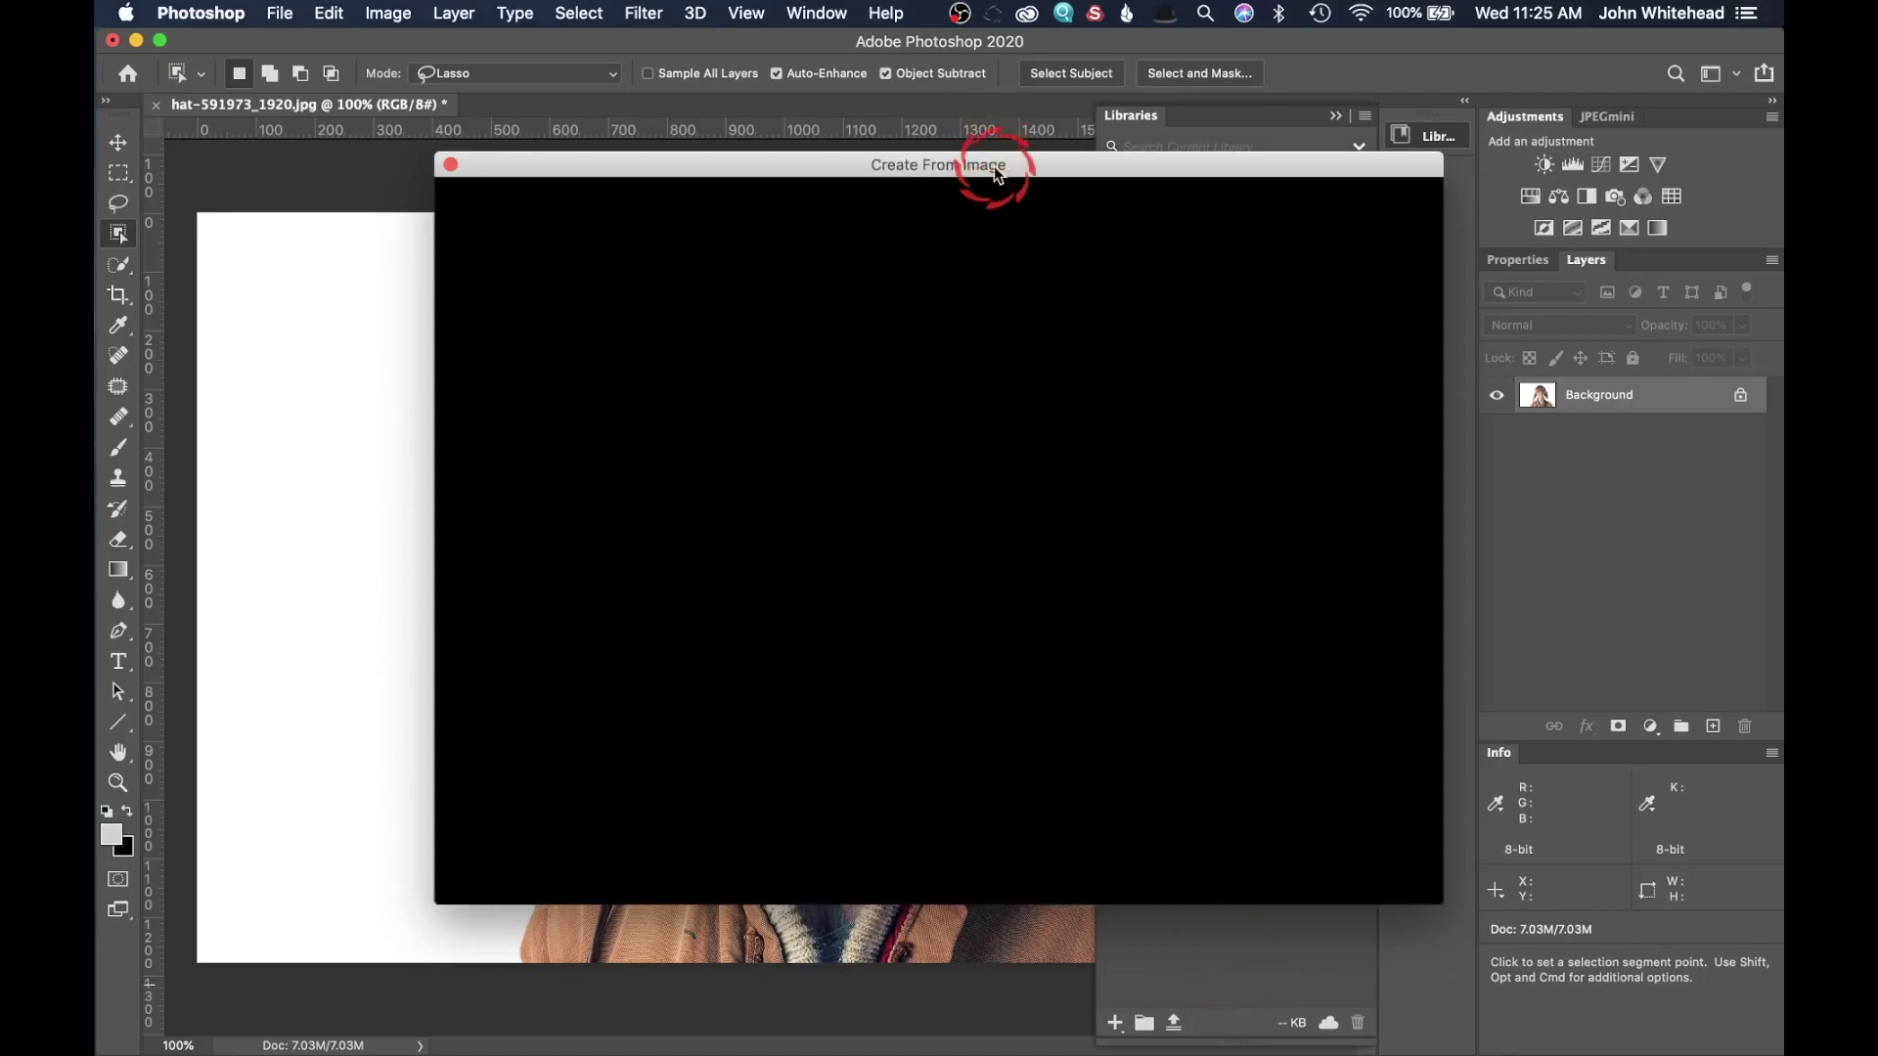
drag(996, 176, 658, 52)
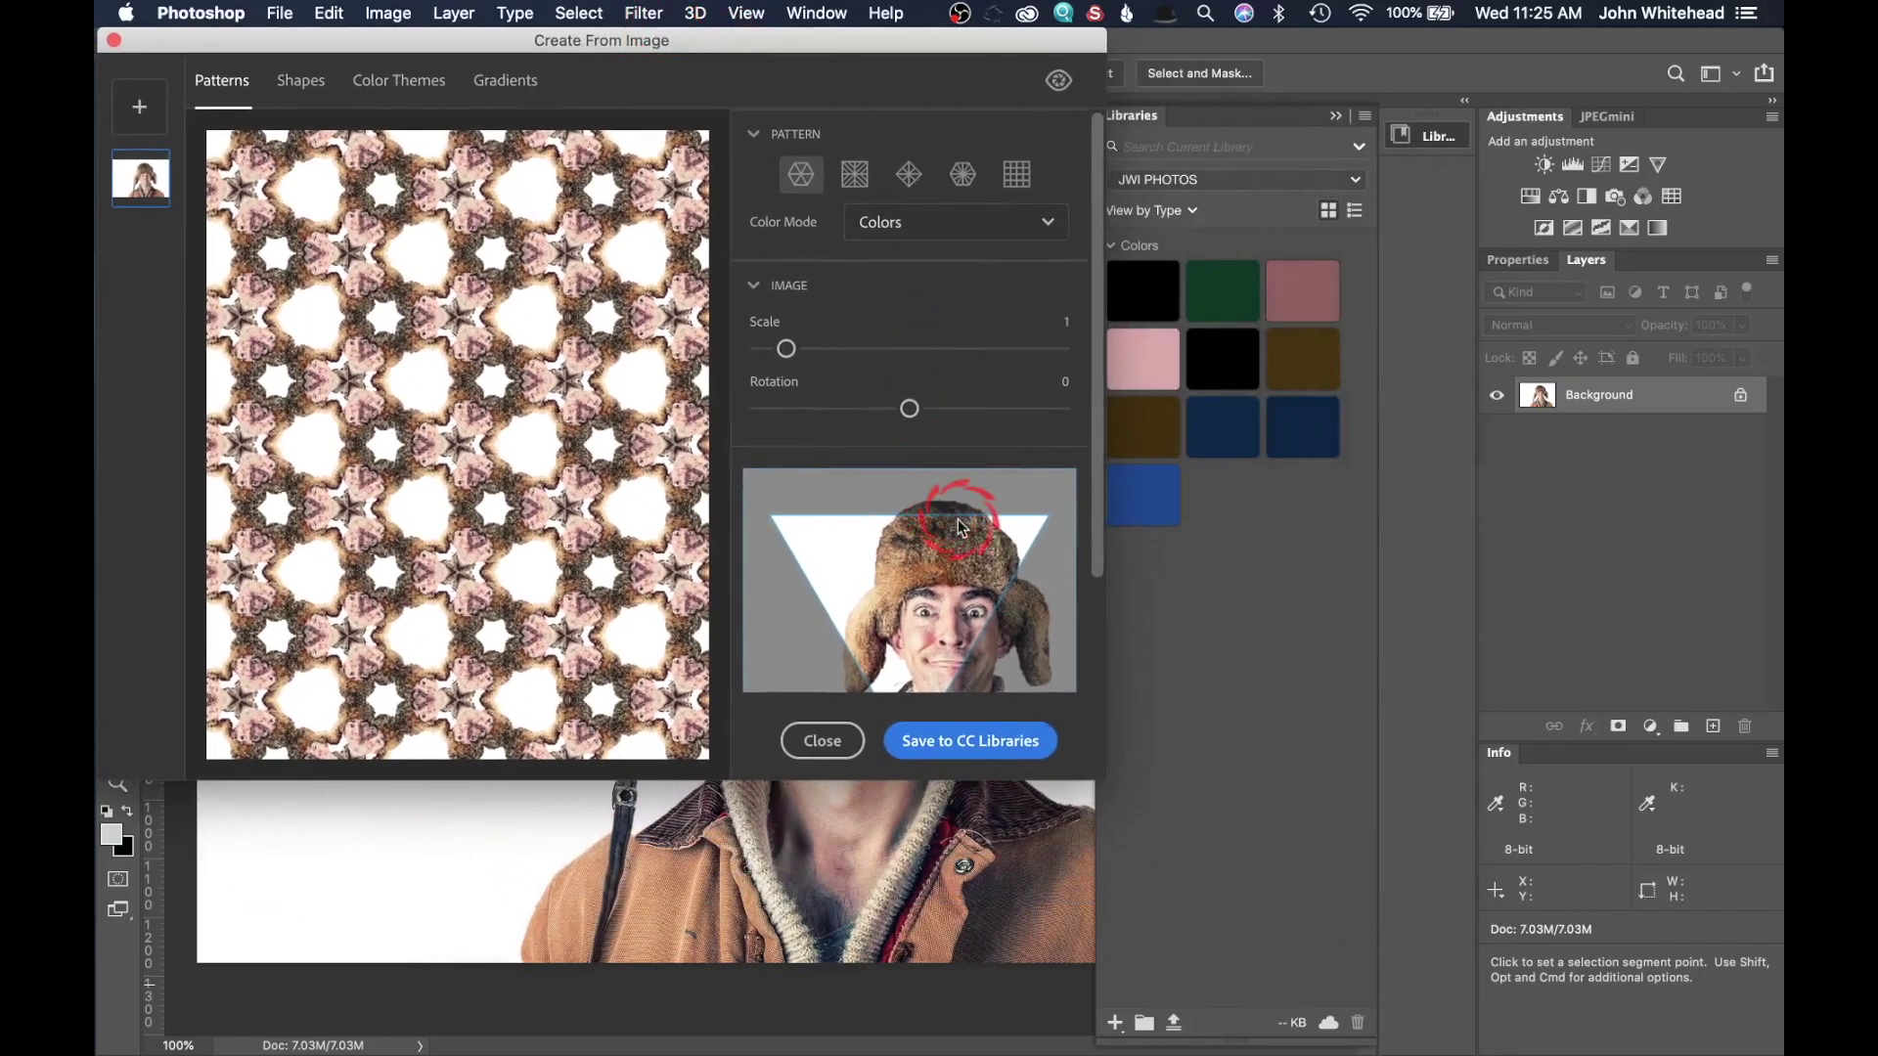
drag(1108, 808, 1777, 1050)
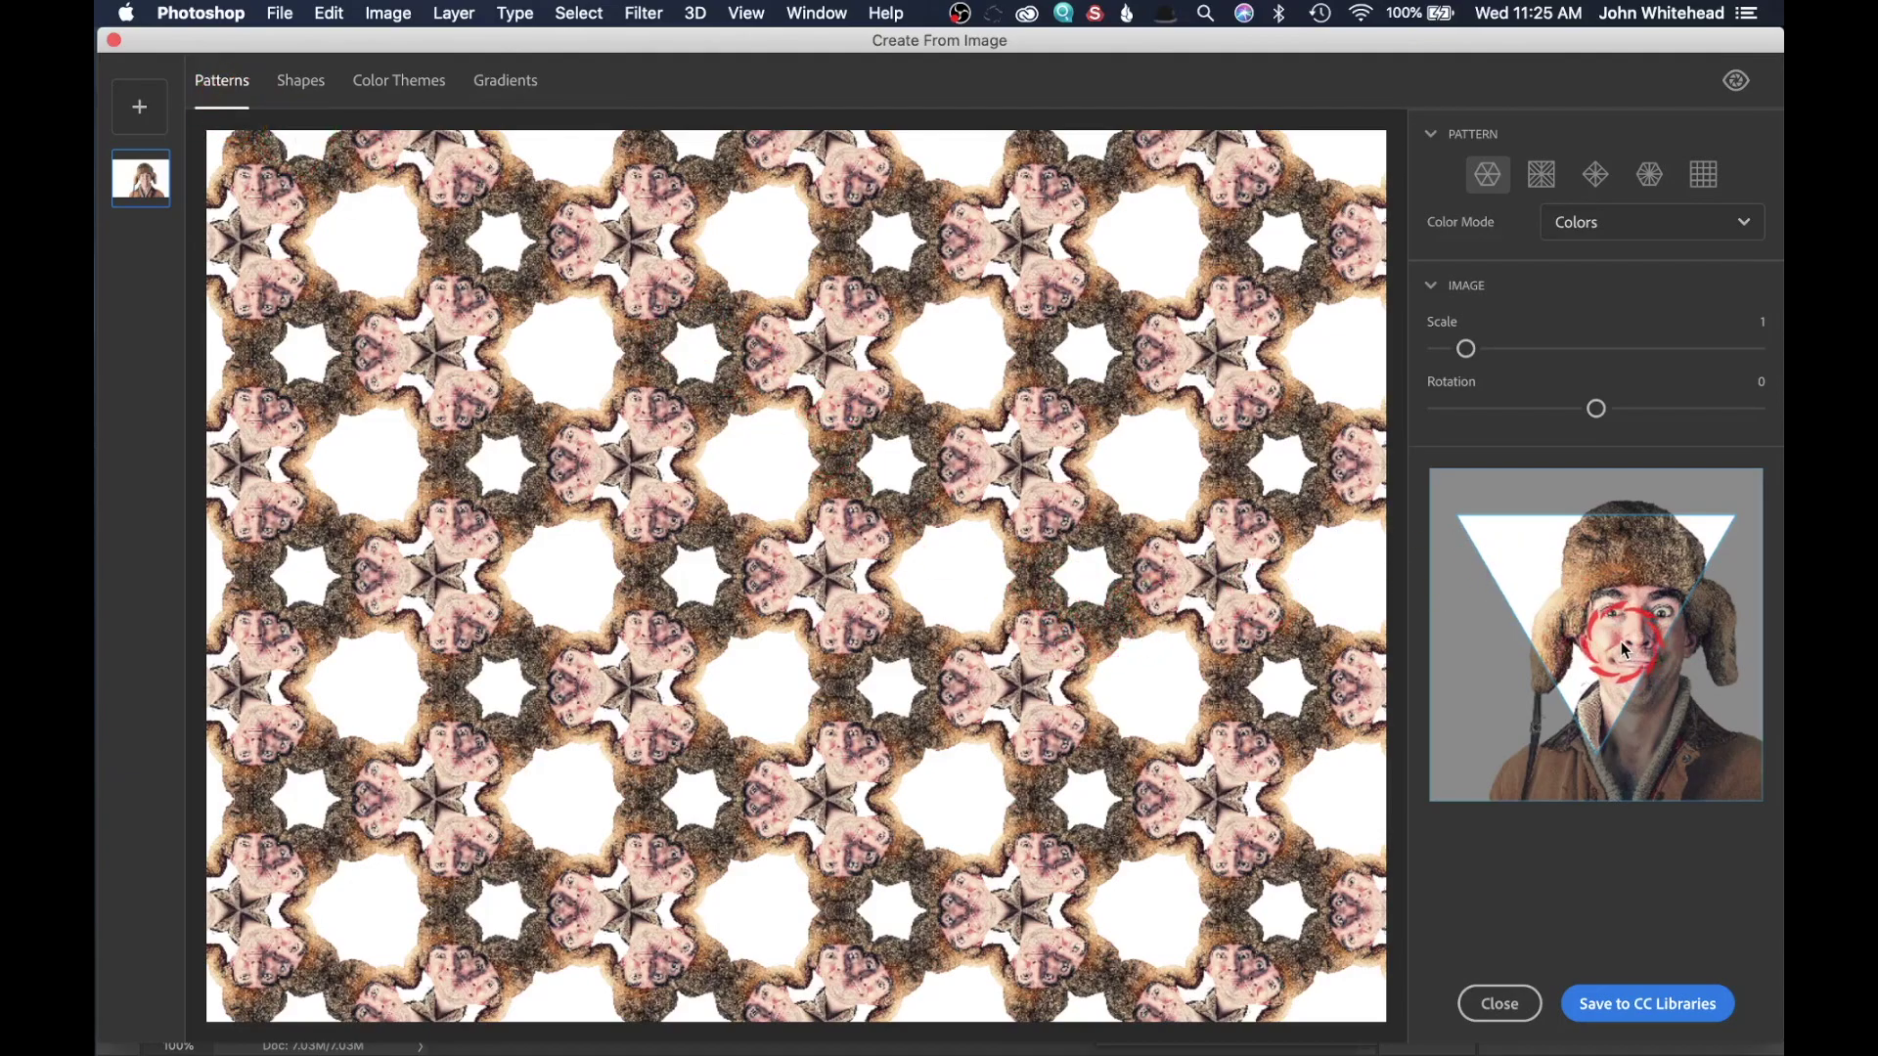
Step: Try the photo as a repeating pattern in several tiling styles, with scale 0.4 and rotation -27 in the first style
mouse_move(1464, 349)
mouse_down()
mouse_move(1444, 350)
mouse_move(1503, 350)
mouse_move(1450, 349)
mouse_up()
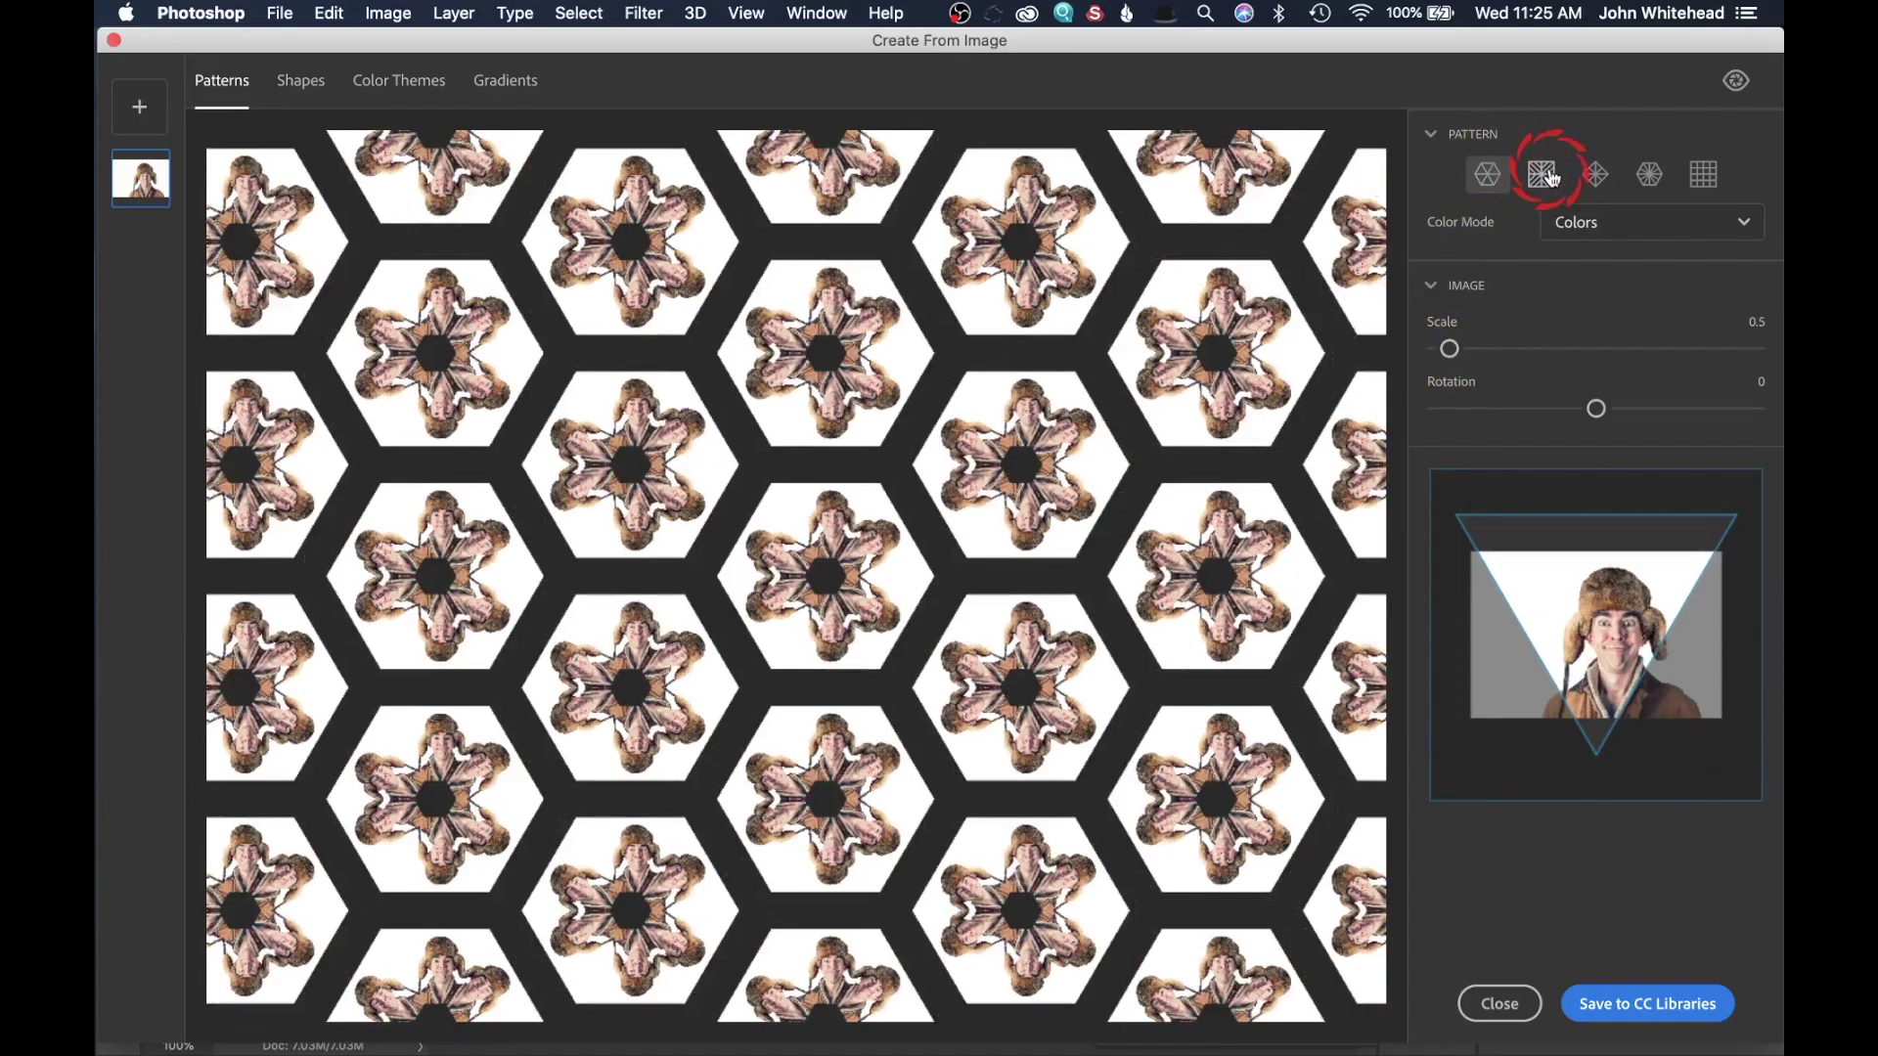
click(1552, 177)
click(1617, 185)
click(1487, 166)
mouse_move(1449, 349)
mouse_down()
mouse_move(1494, 362)
mouse_move(1445, 350)
mouse_up()
drag(1595, 410, 1573, 409)
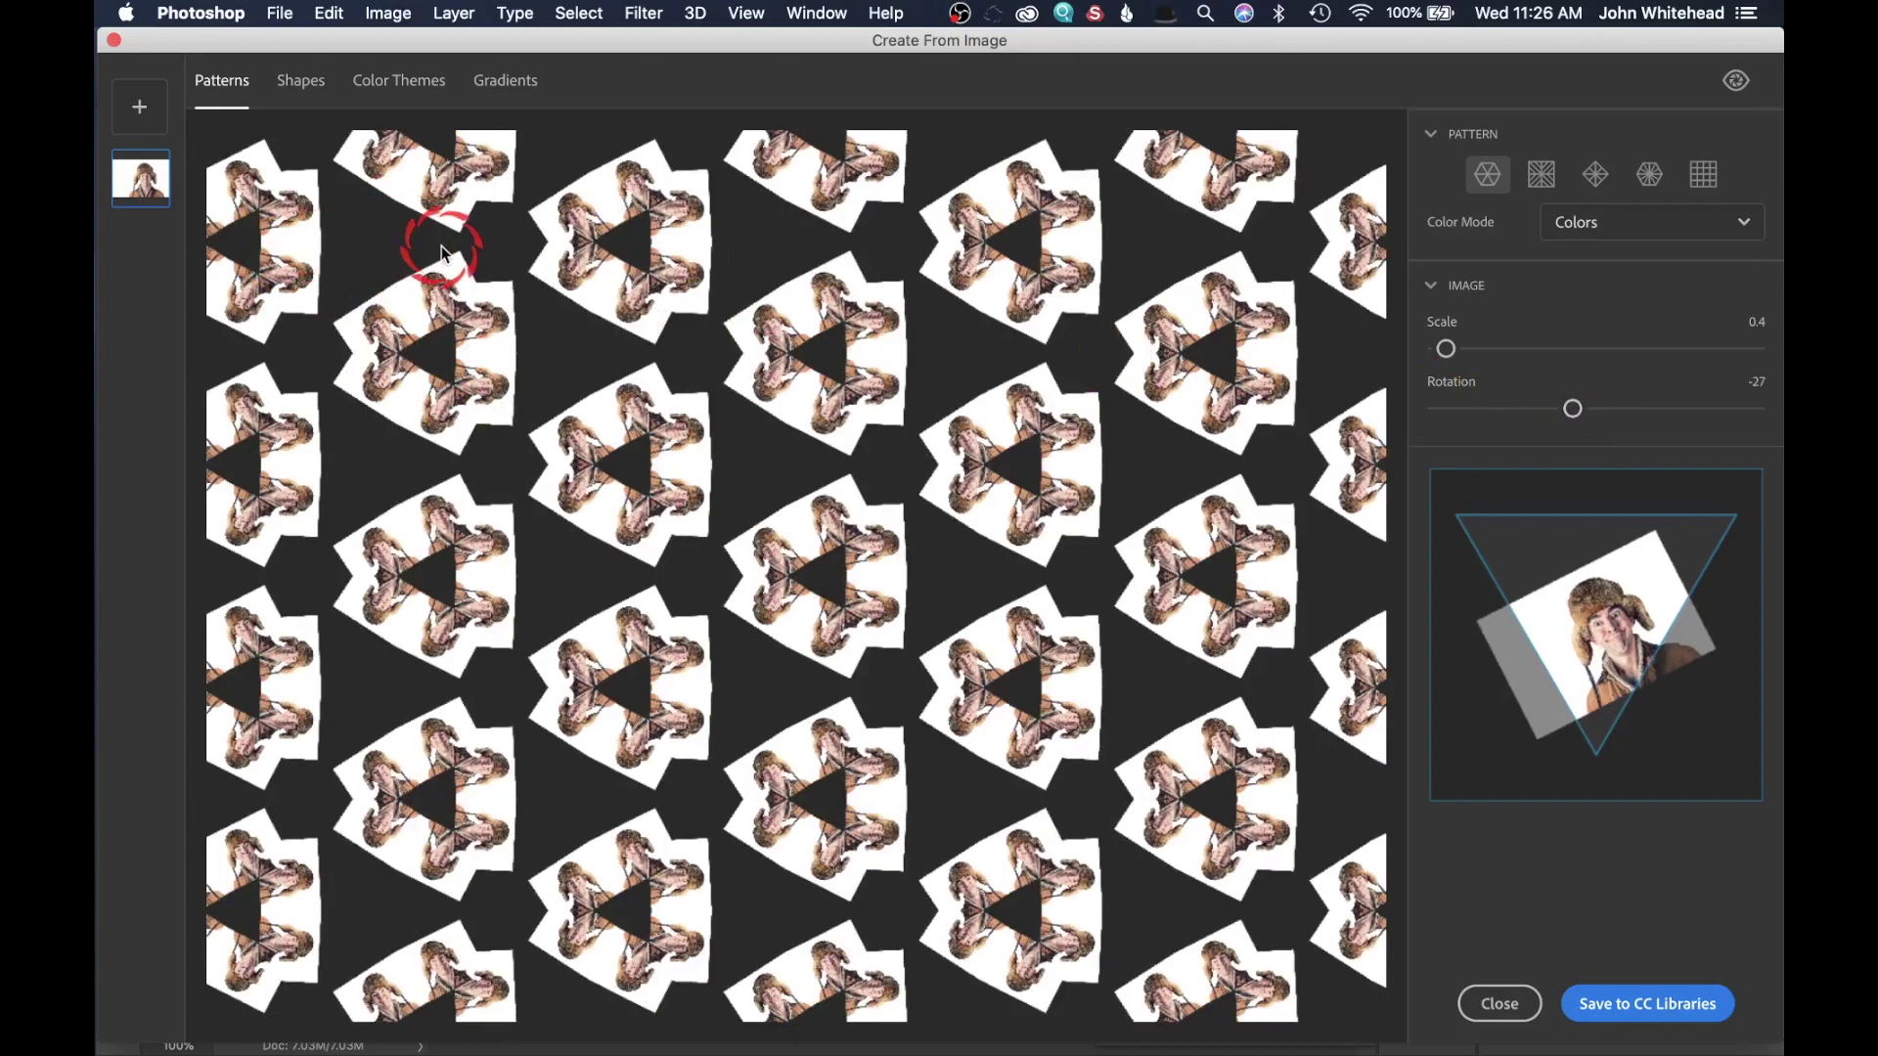
Step: View the color theme extracted from the photo and the available color mood options
click(399, 93)
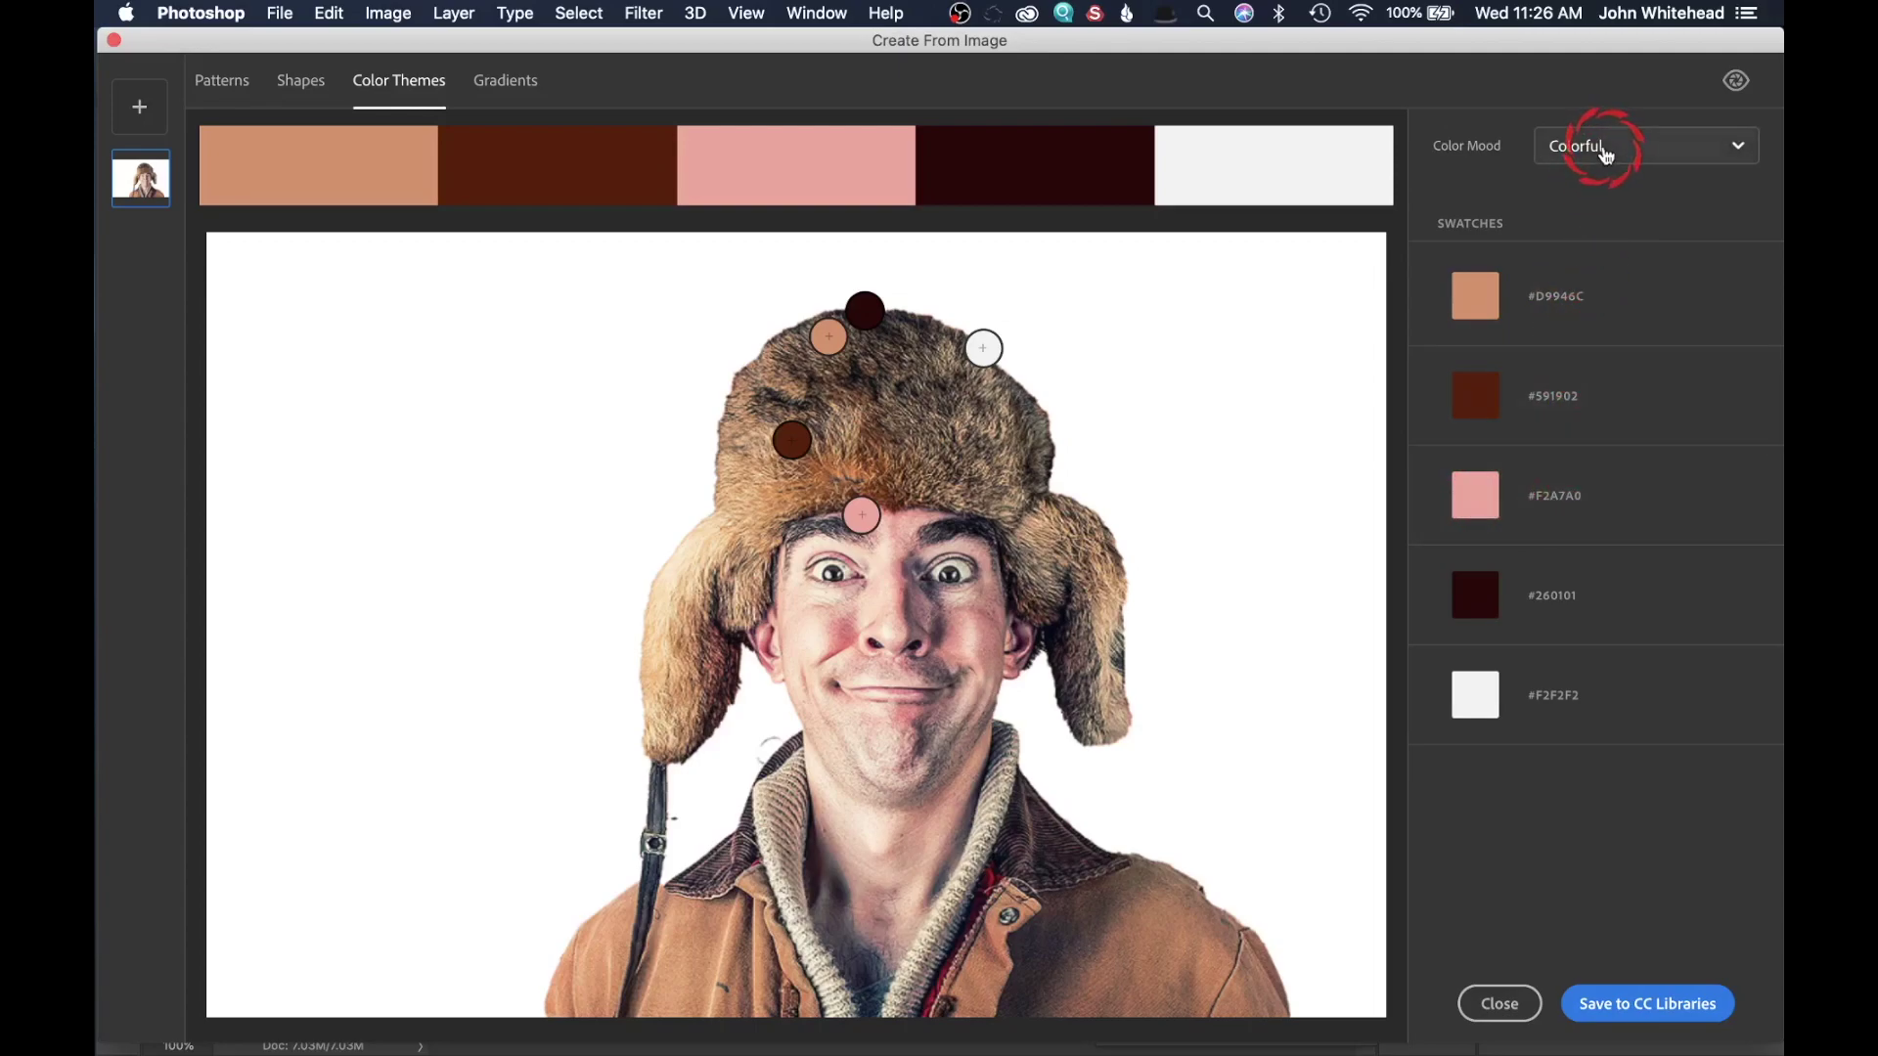
click(1596, 147)
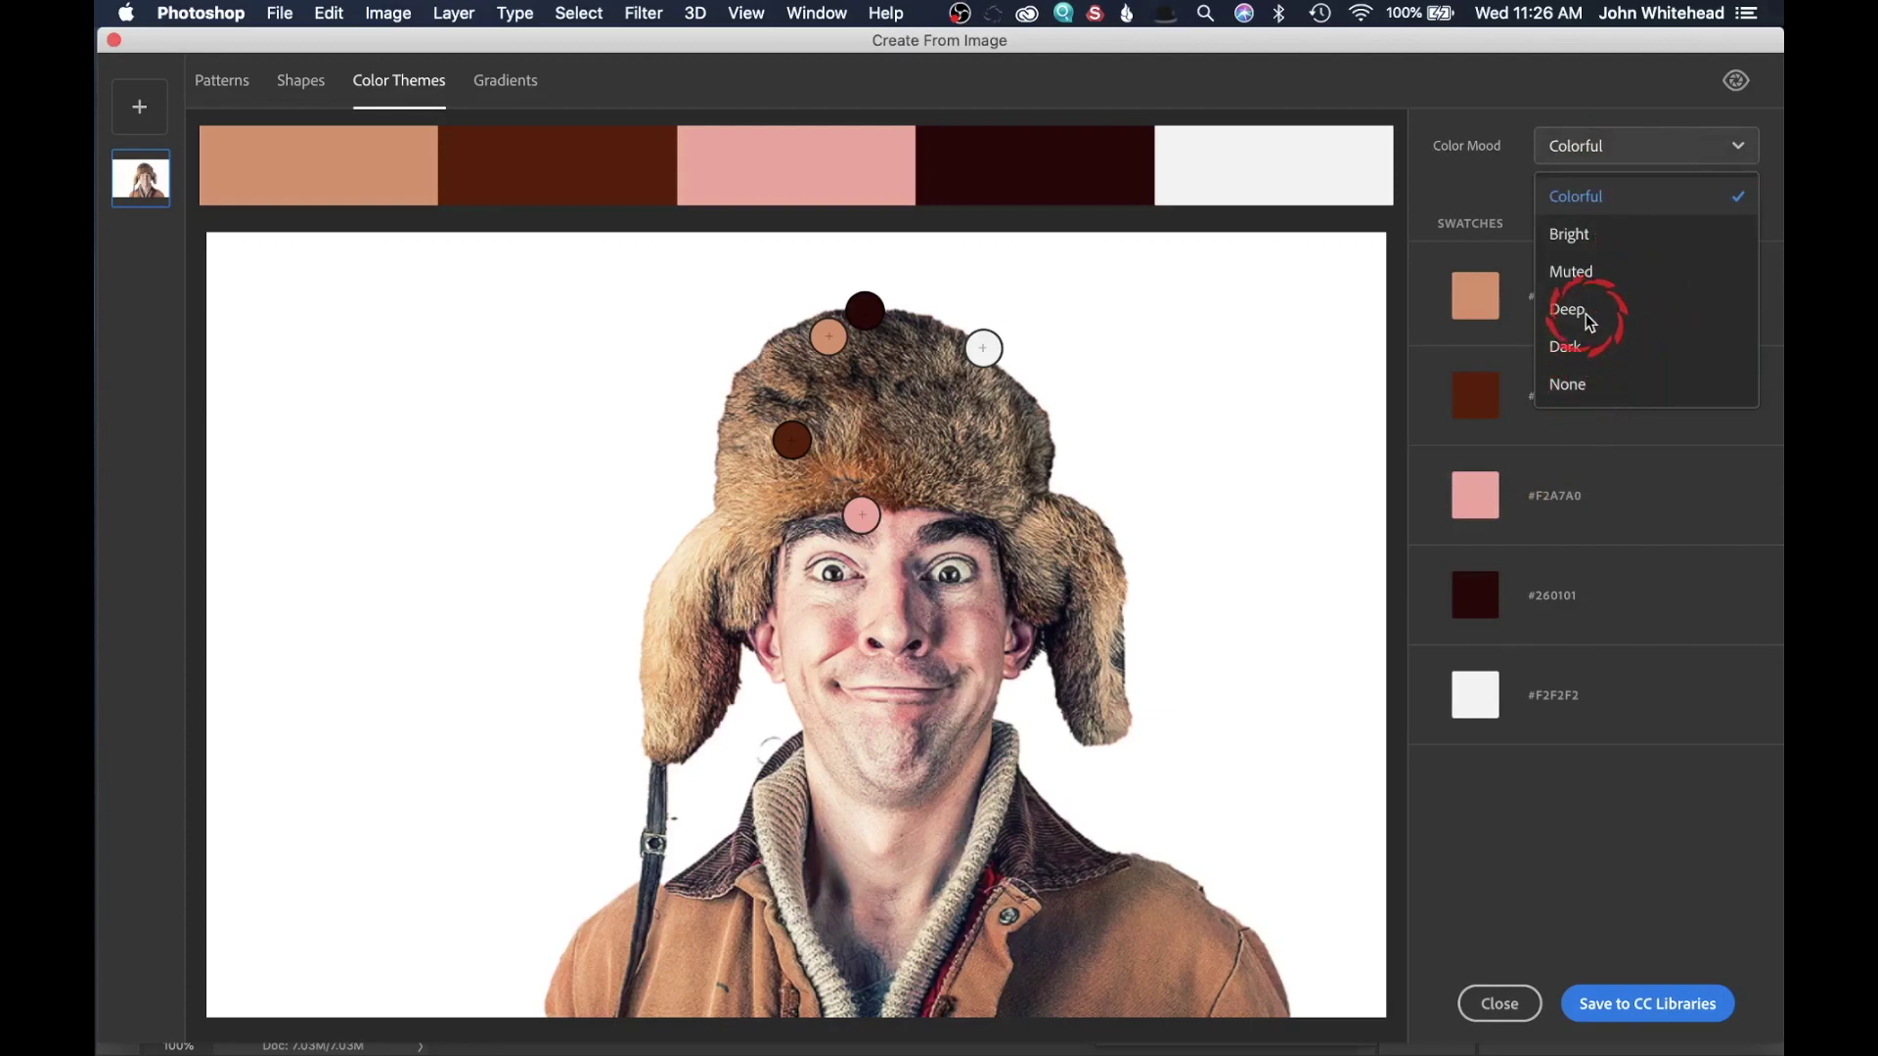
click(1474, 75)
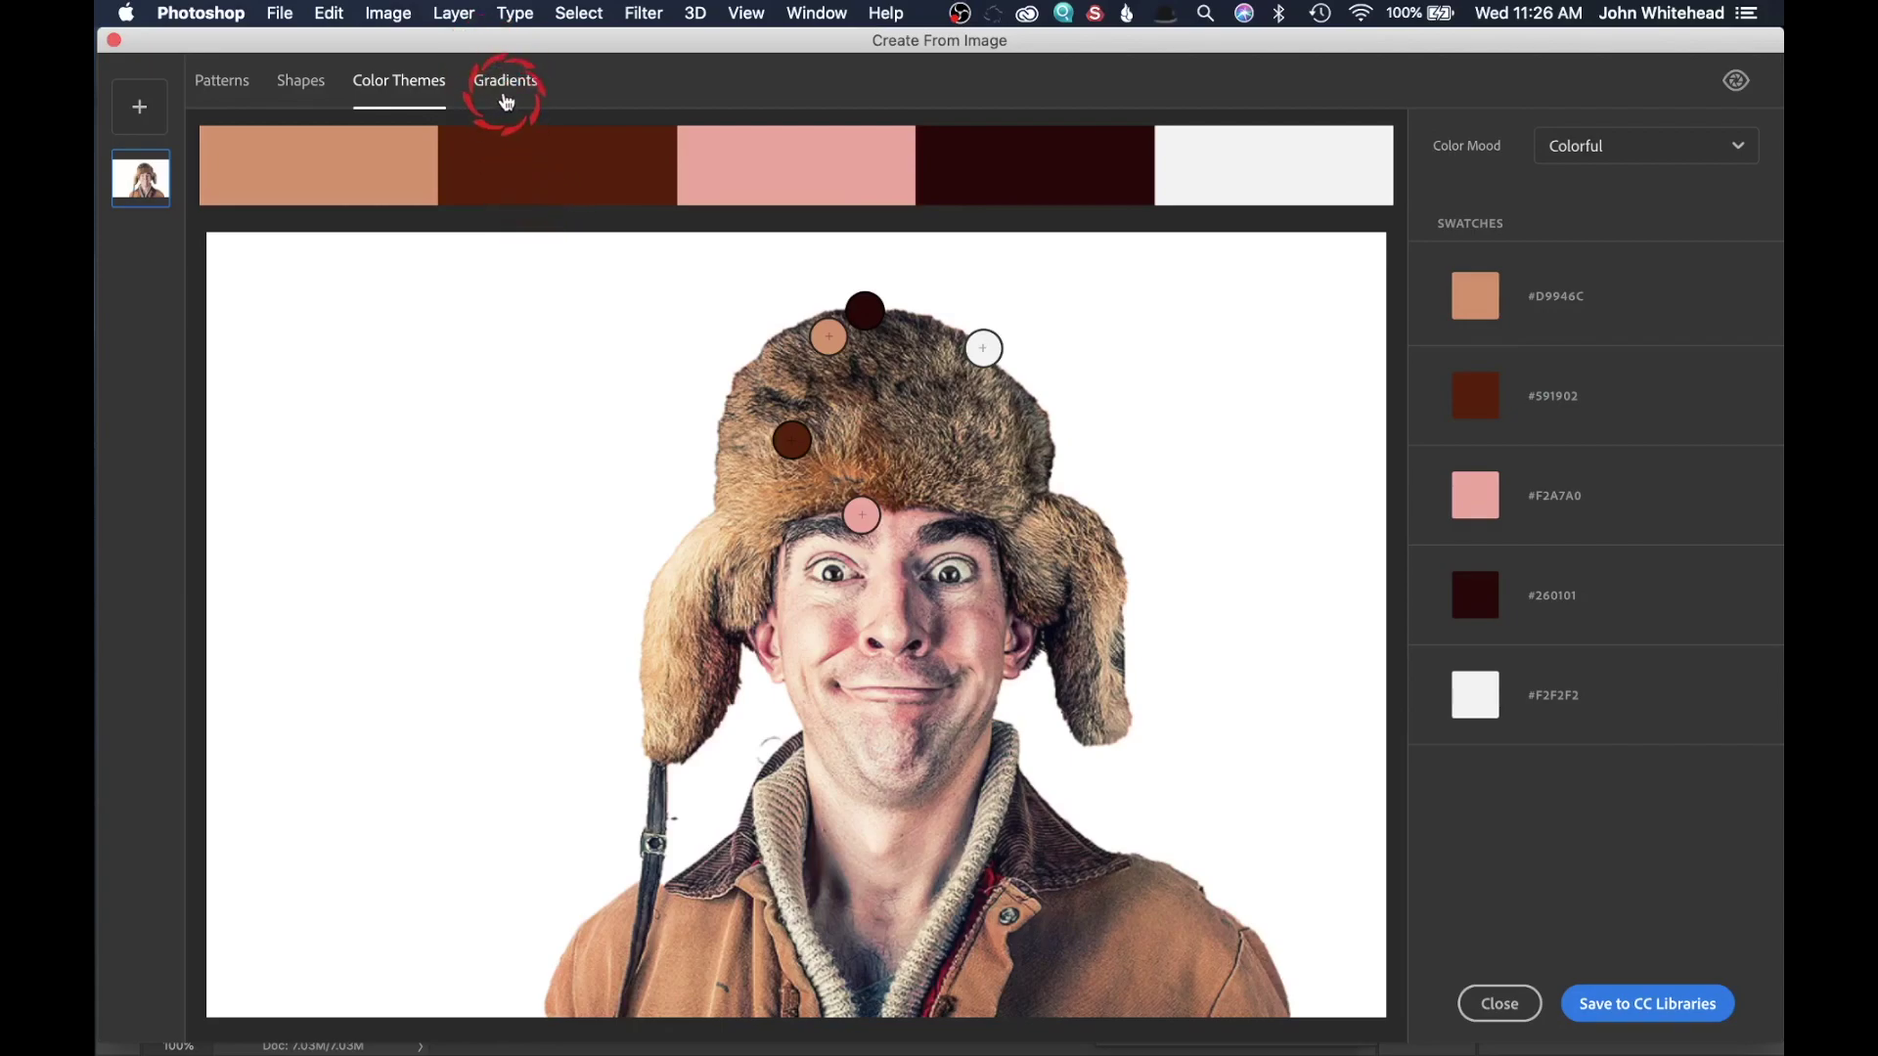
Step: Create a three-stop gradient from the photo with #FFFFFF, #3B2D34 and #B87B5A, and save it to CC Libraries
click(505, 86)
click(1013, 295)
click(946, 651)
click(432, 433)
click(853, 839)
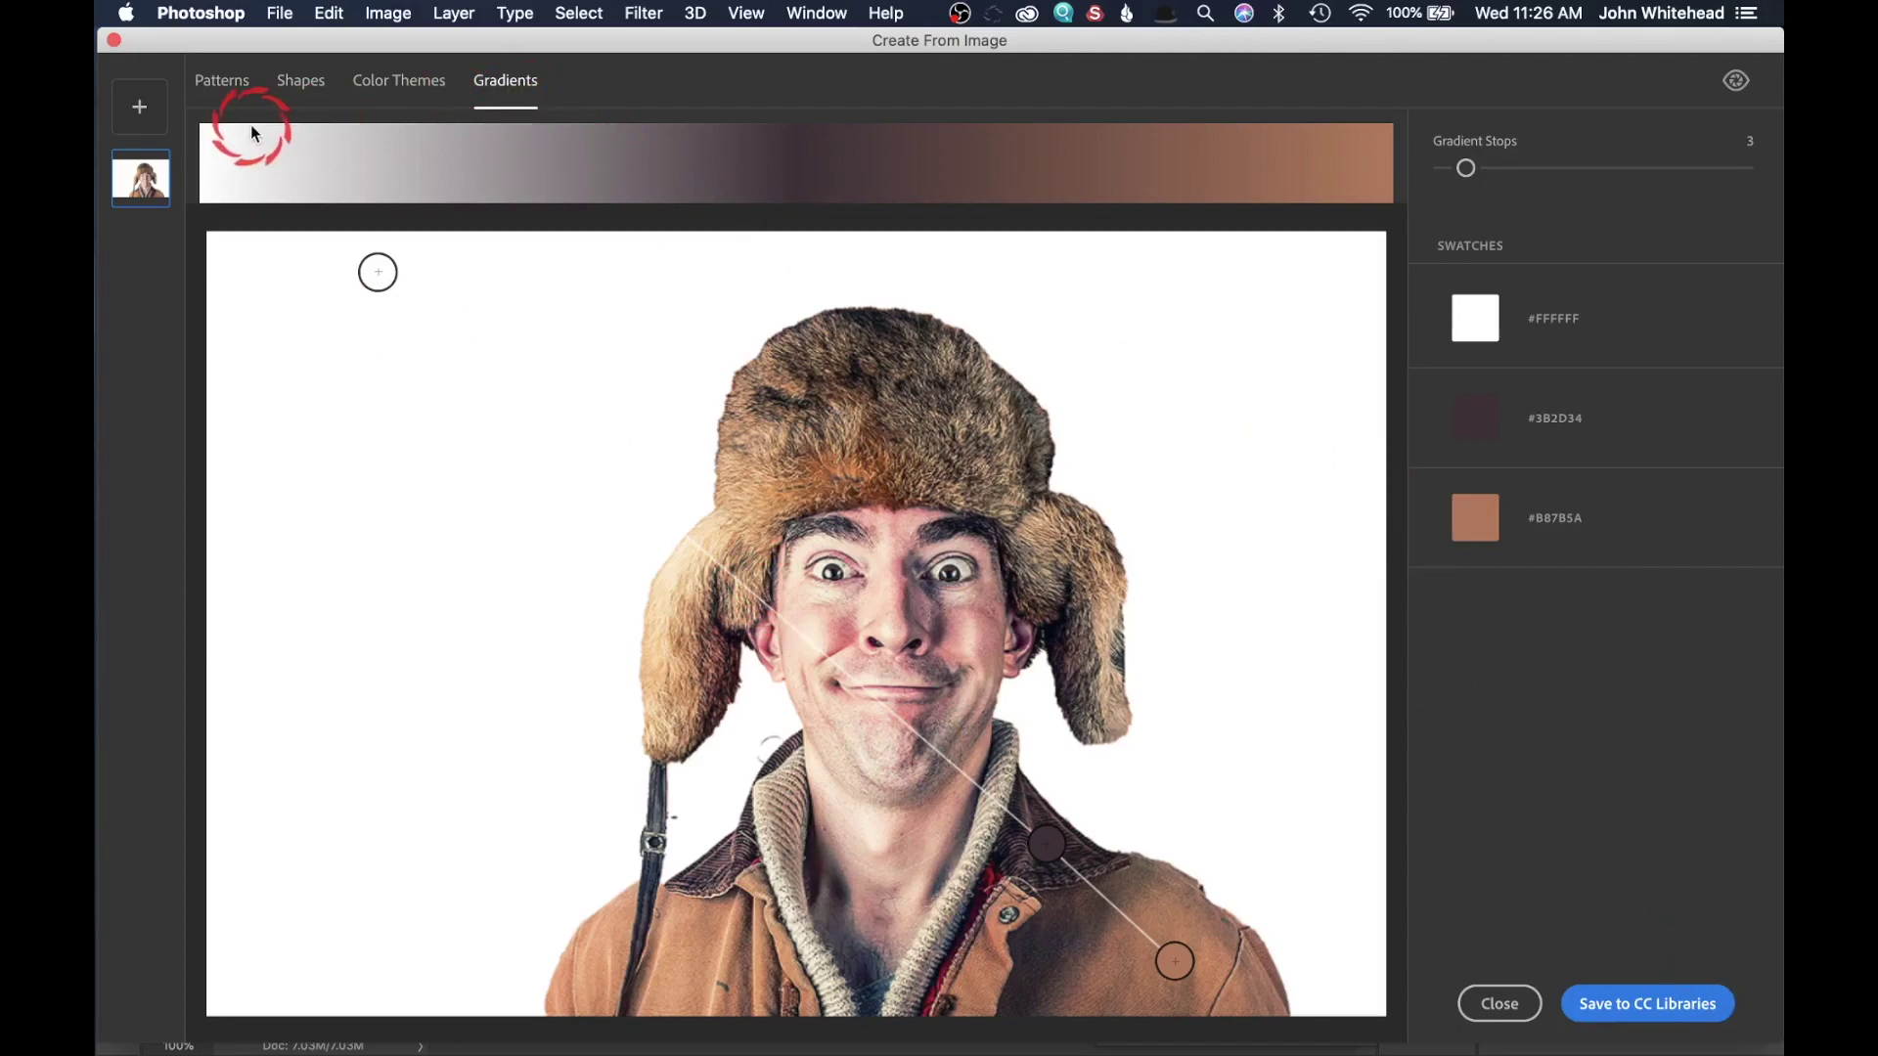
click(1629, 1005)
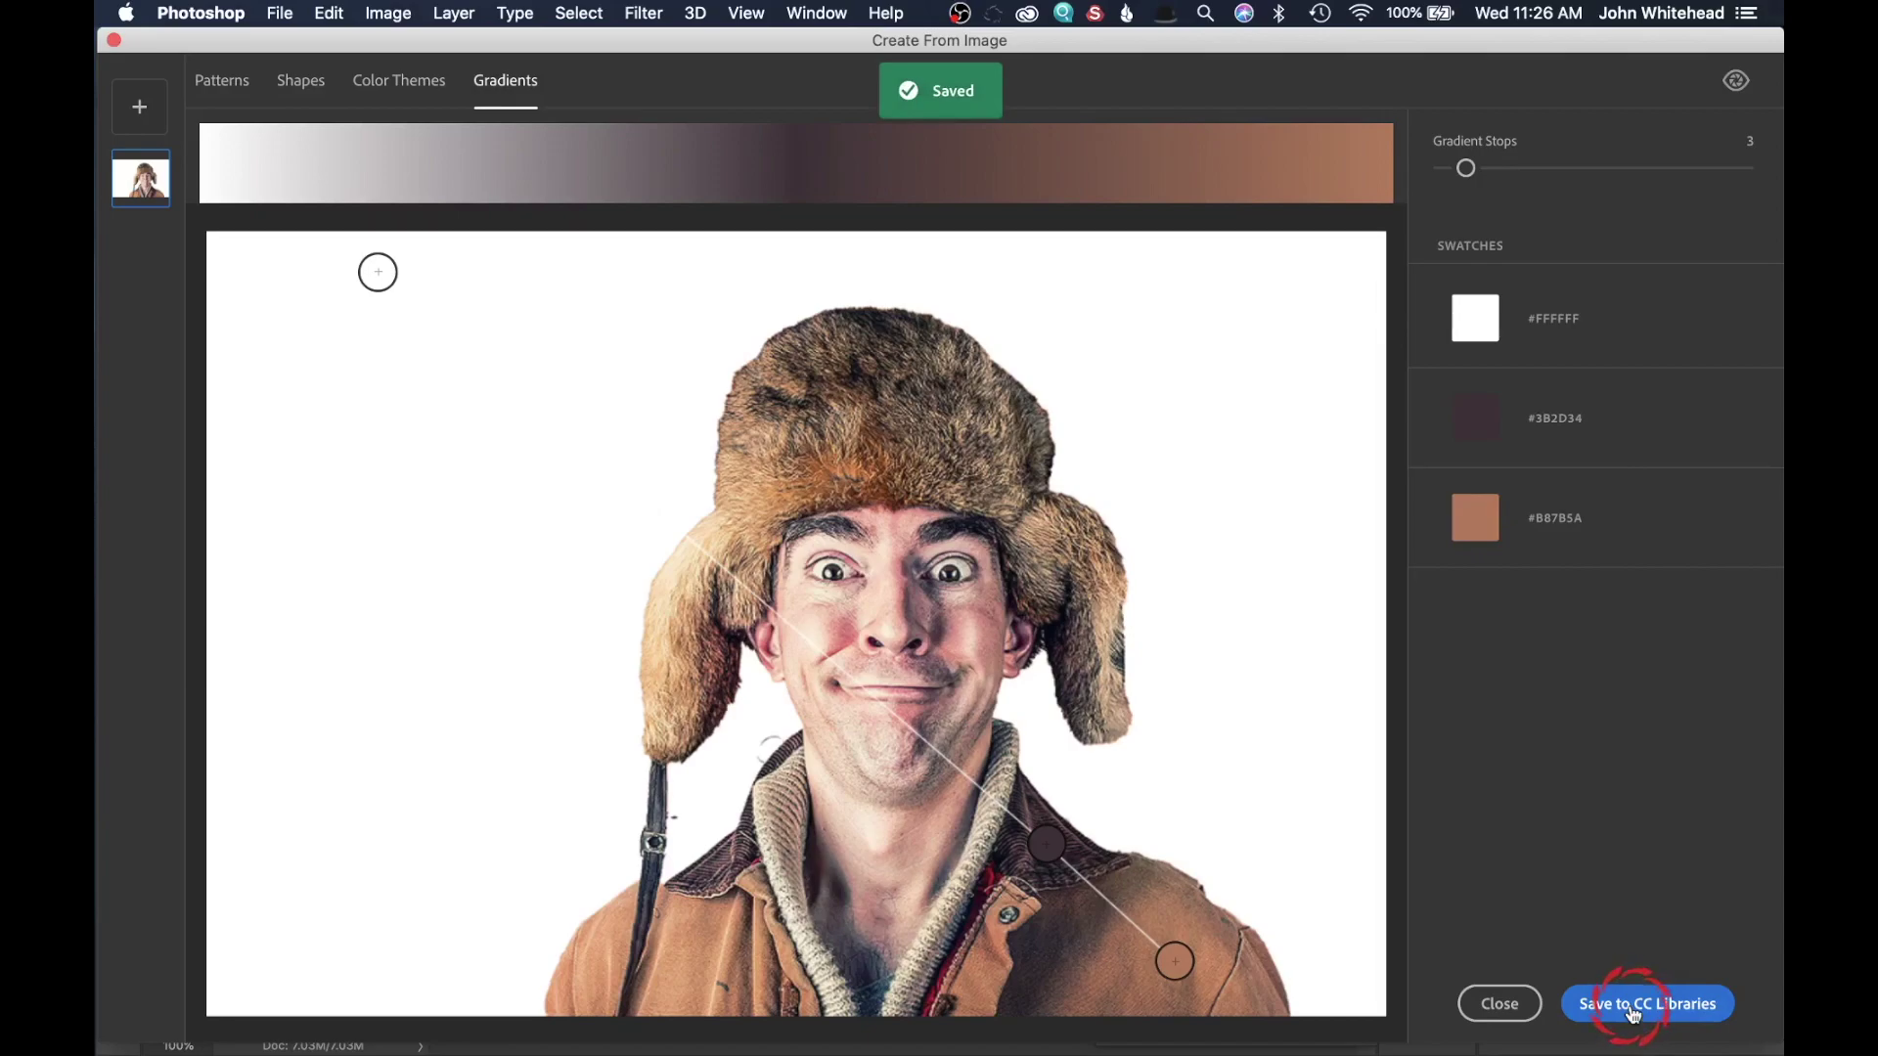
Step: Convert the photo to a black-and-white shape with the detail set to 53
click(305, 84)
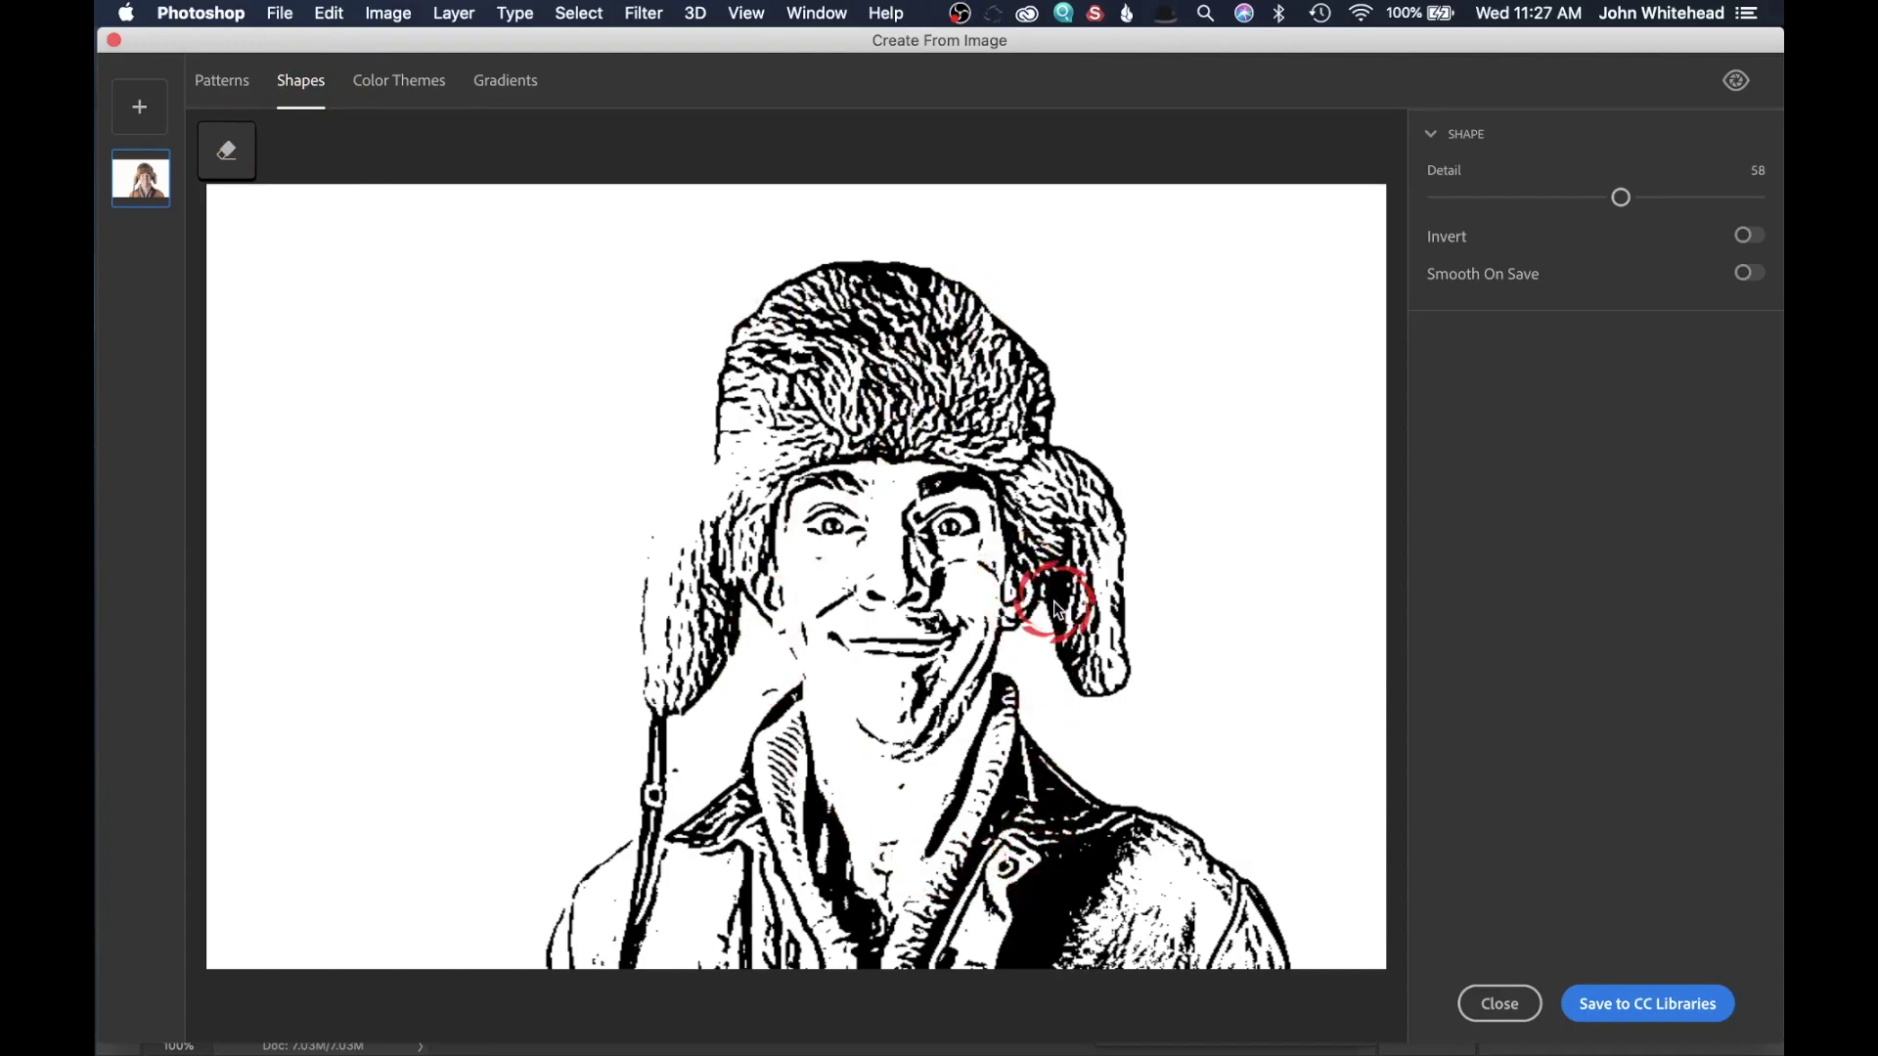
click(1434, 138)
click(1432, 136)
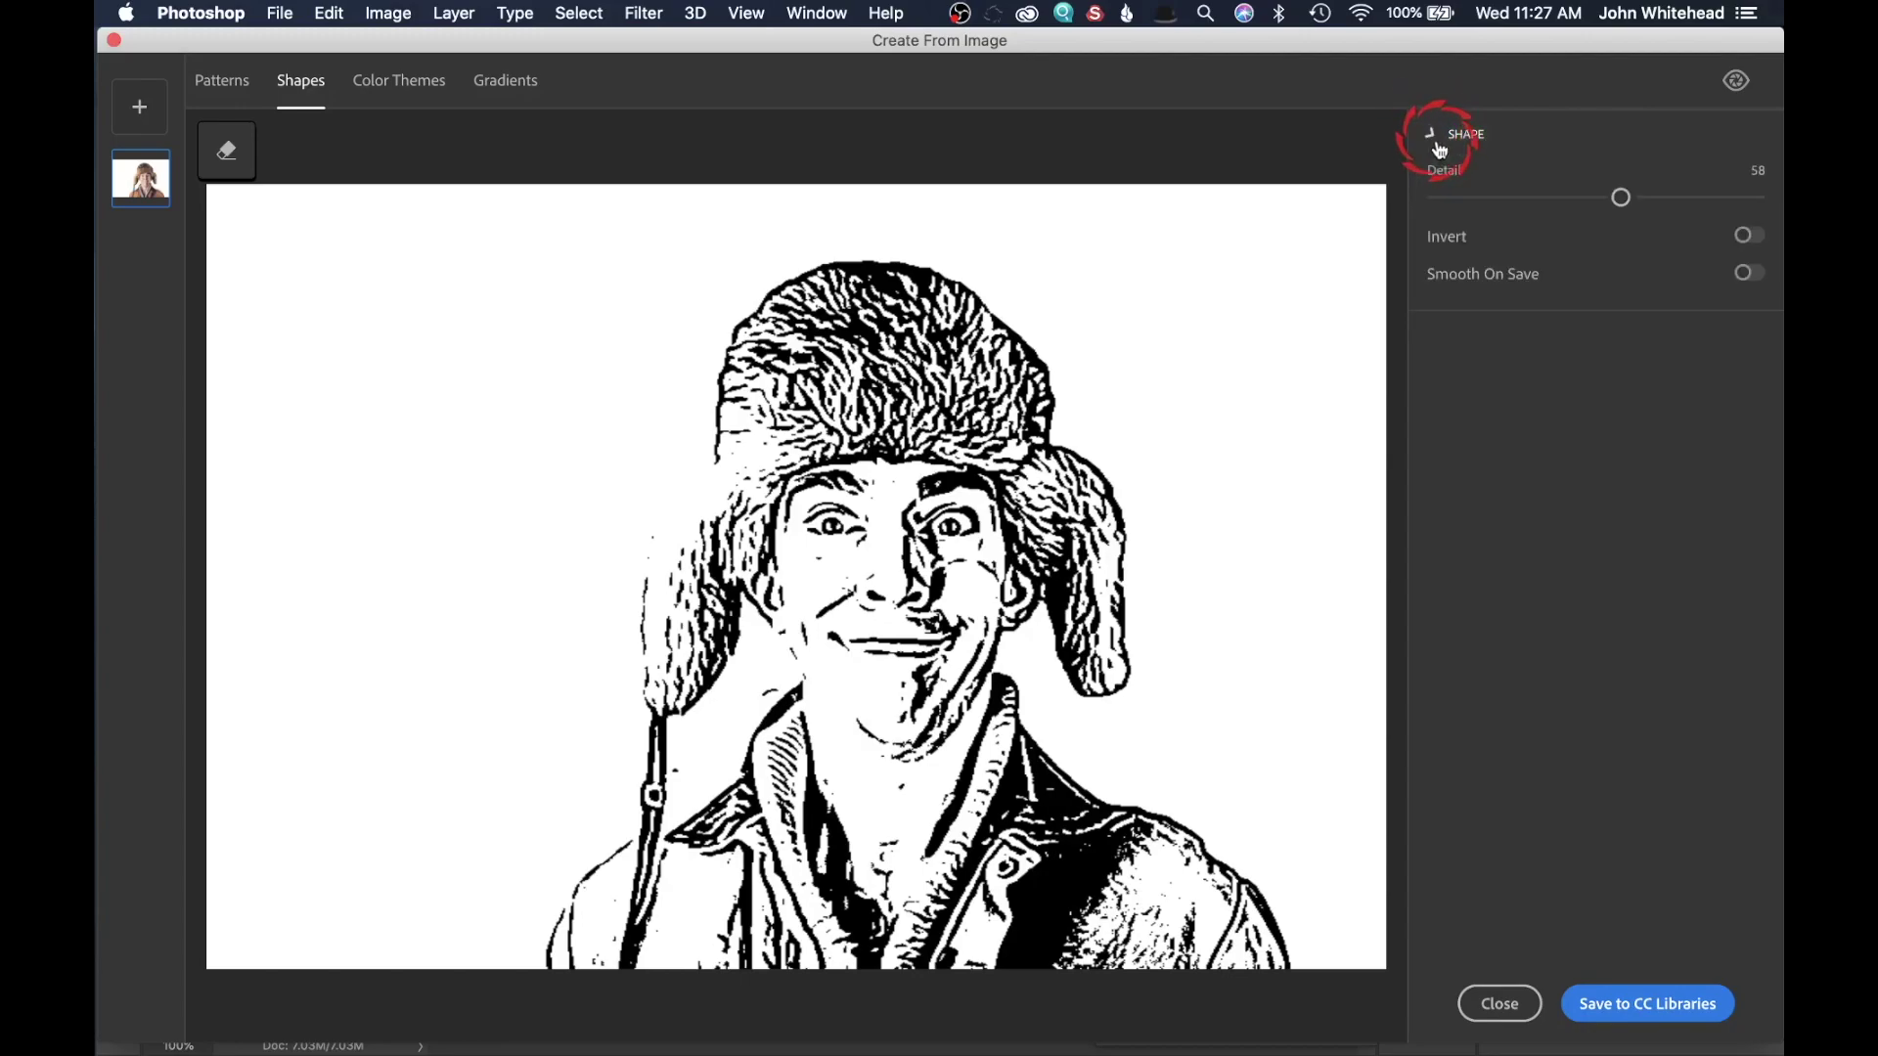
mouse_move(1620, 195)
mouse_down()
mouse_move(1672, 198)
mouse_move(1551, 207)
mouse_move(1605, 212)
mouse_up()
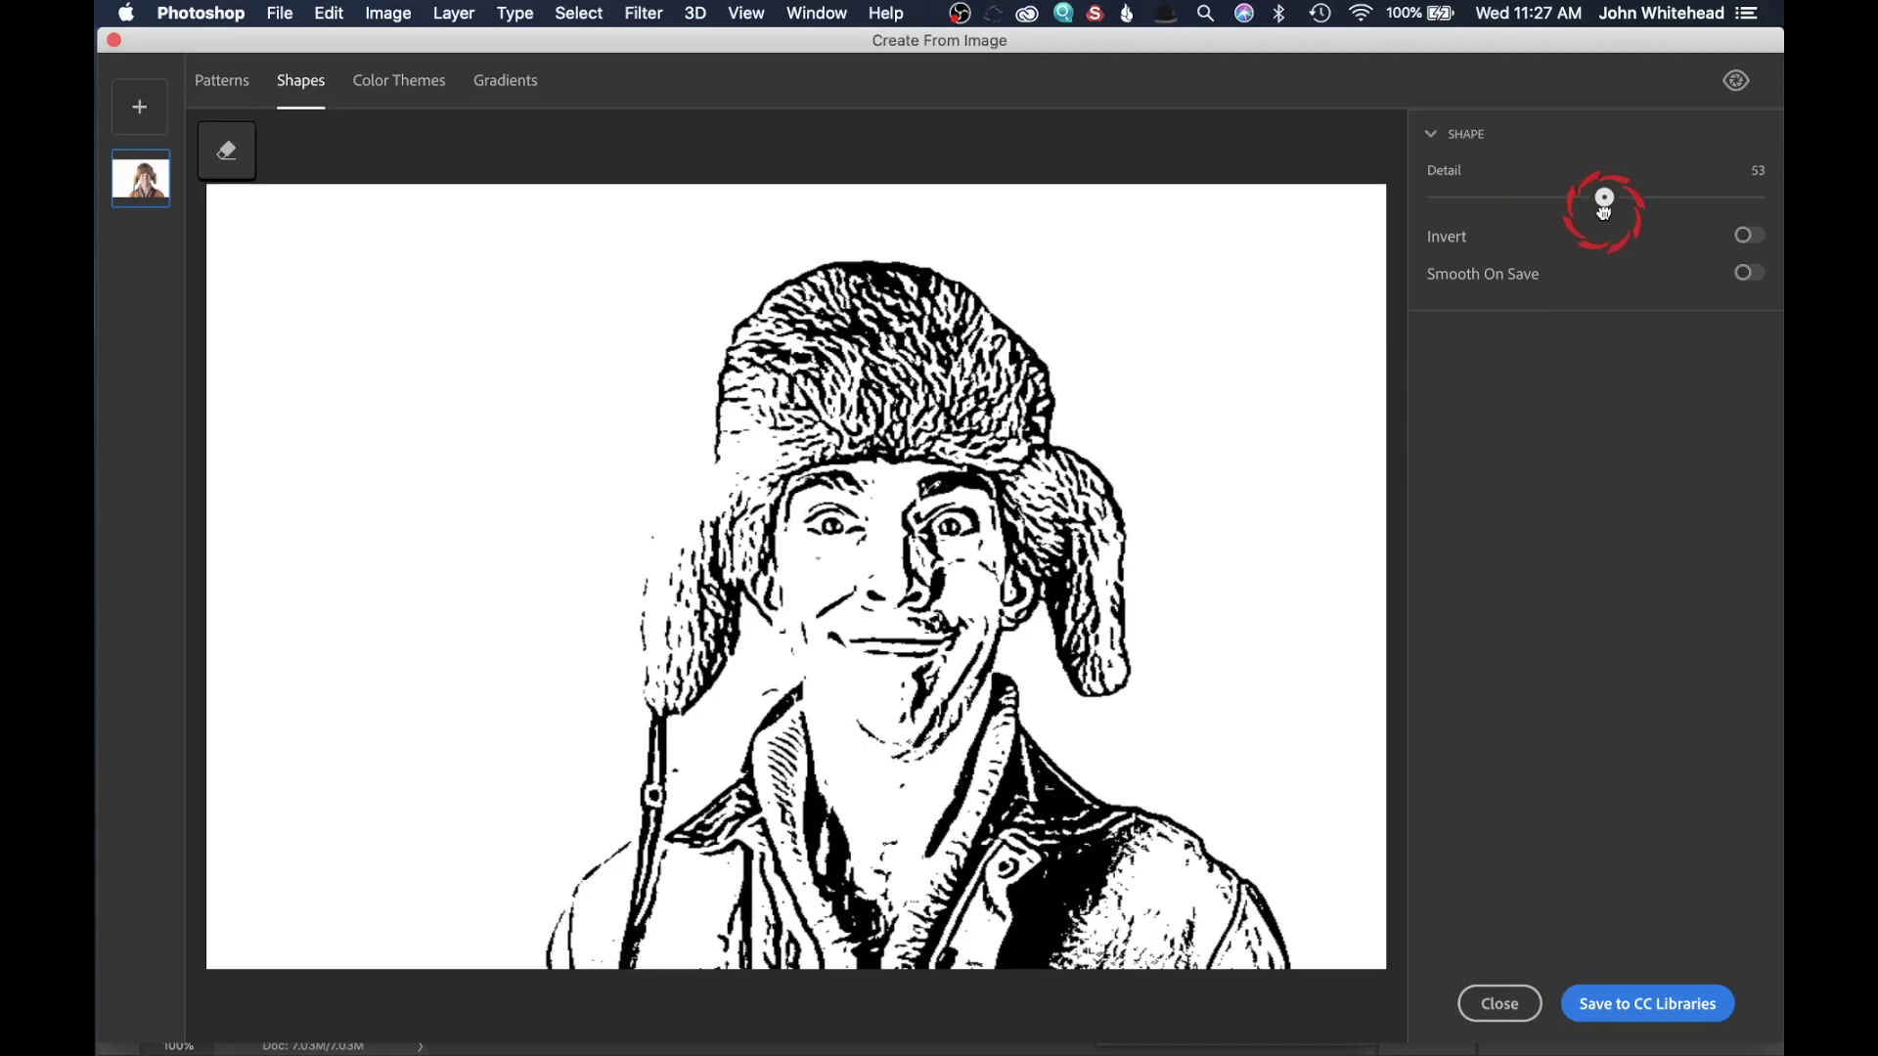
Step: Erase the stray marks around the ear flap, strap and collar of the shape with a smaller eraser
click(232, 159)
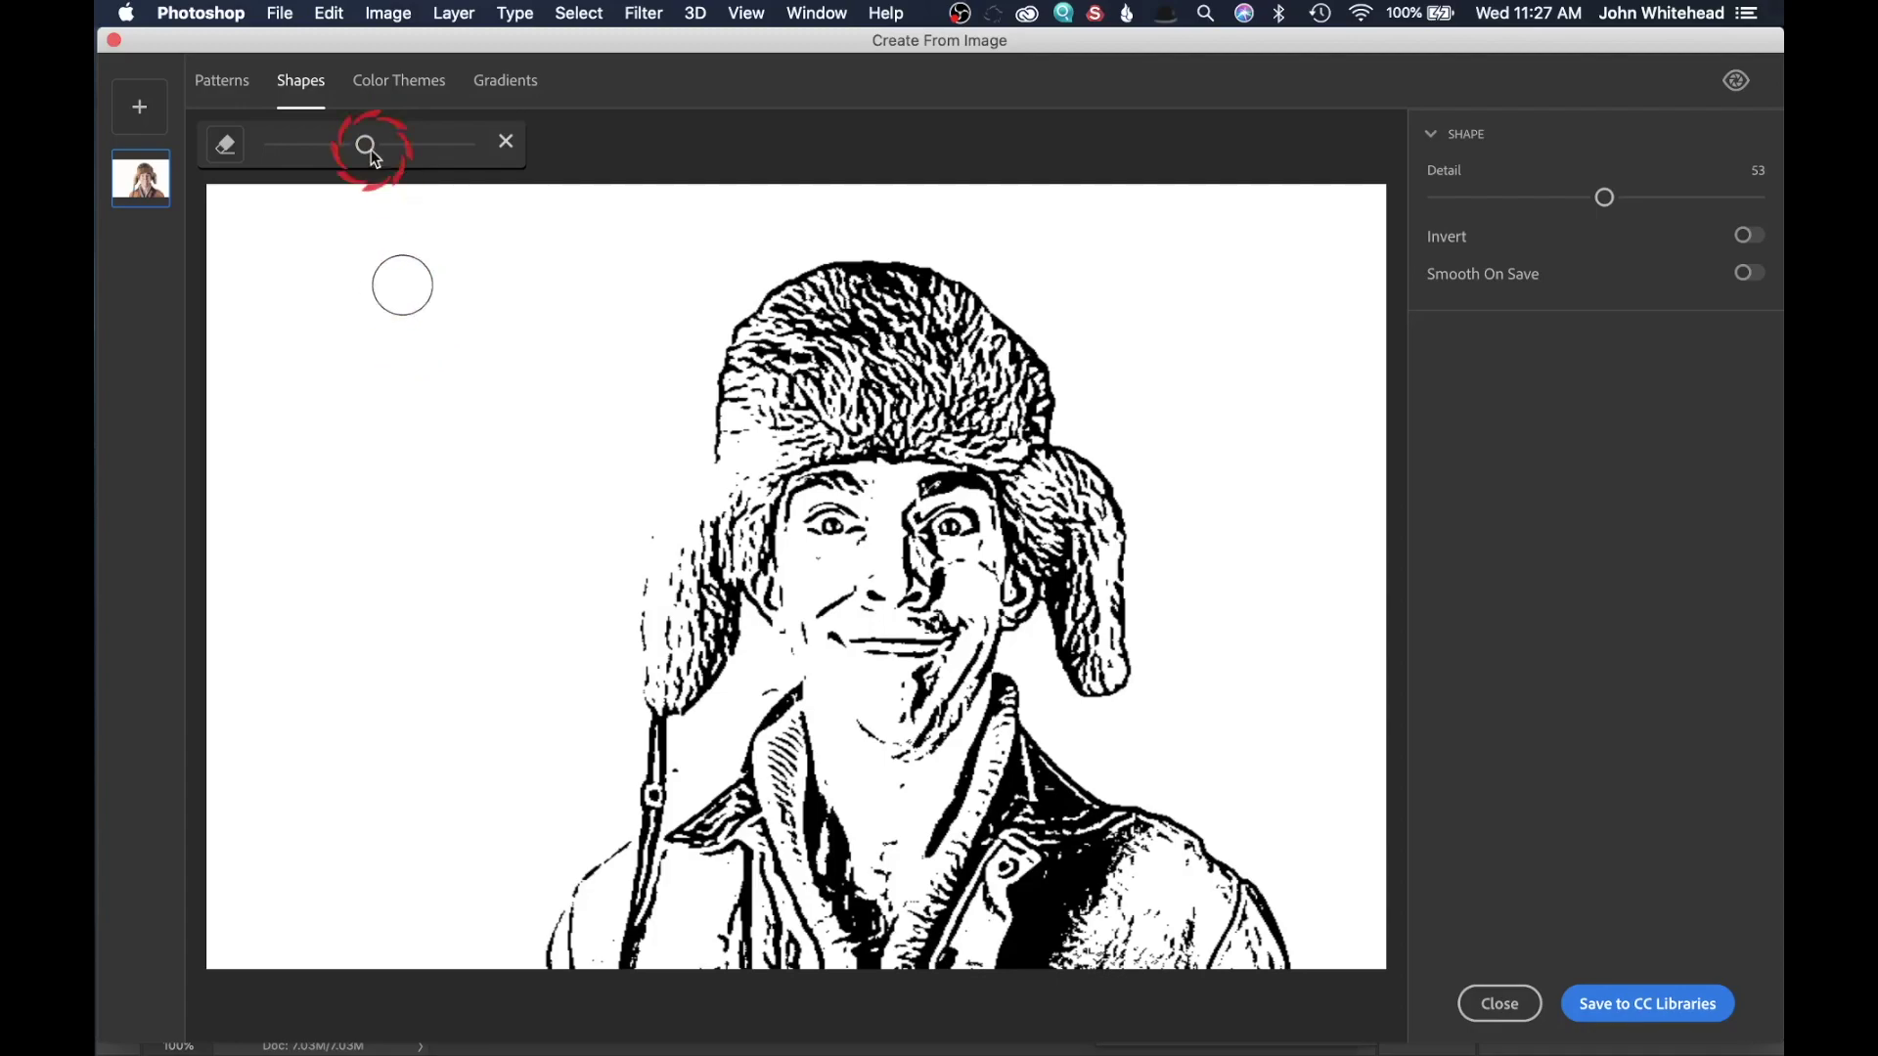
drag(363, 149, 288, 151)
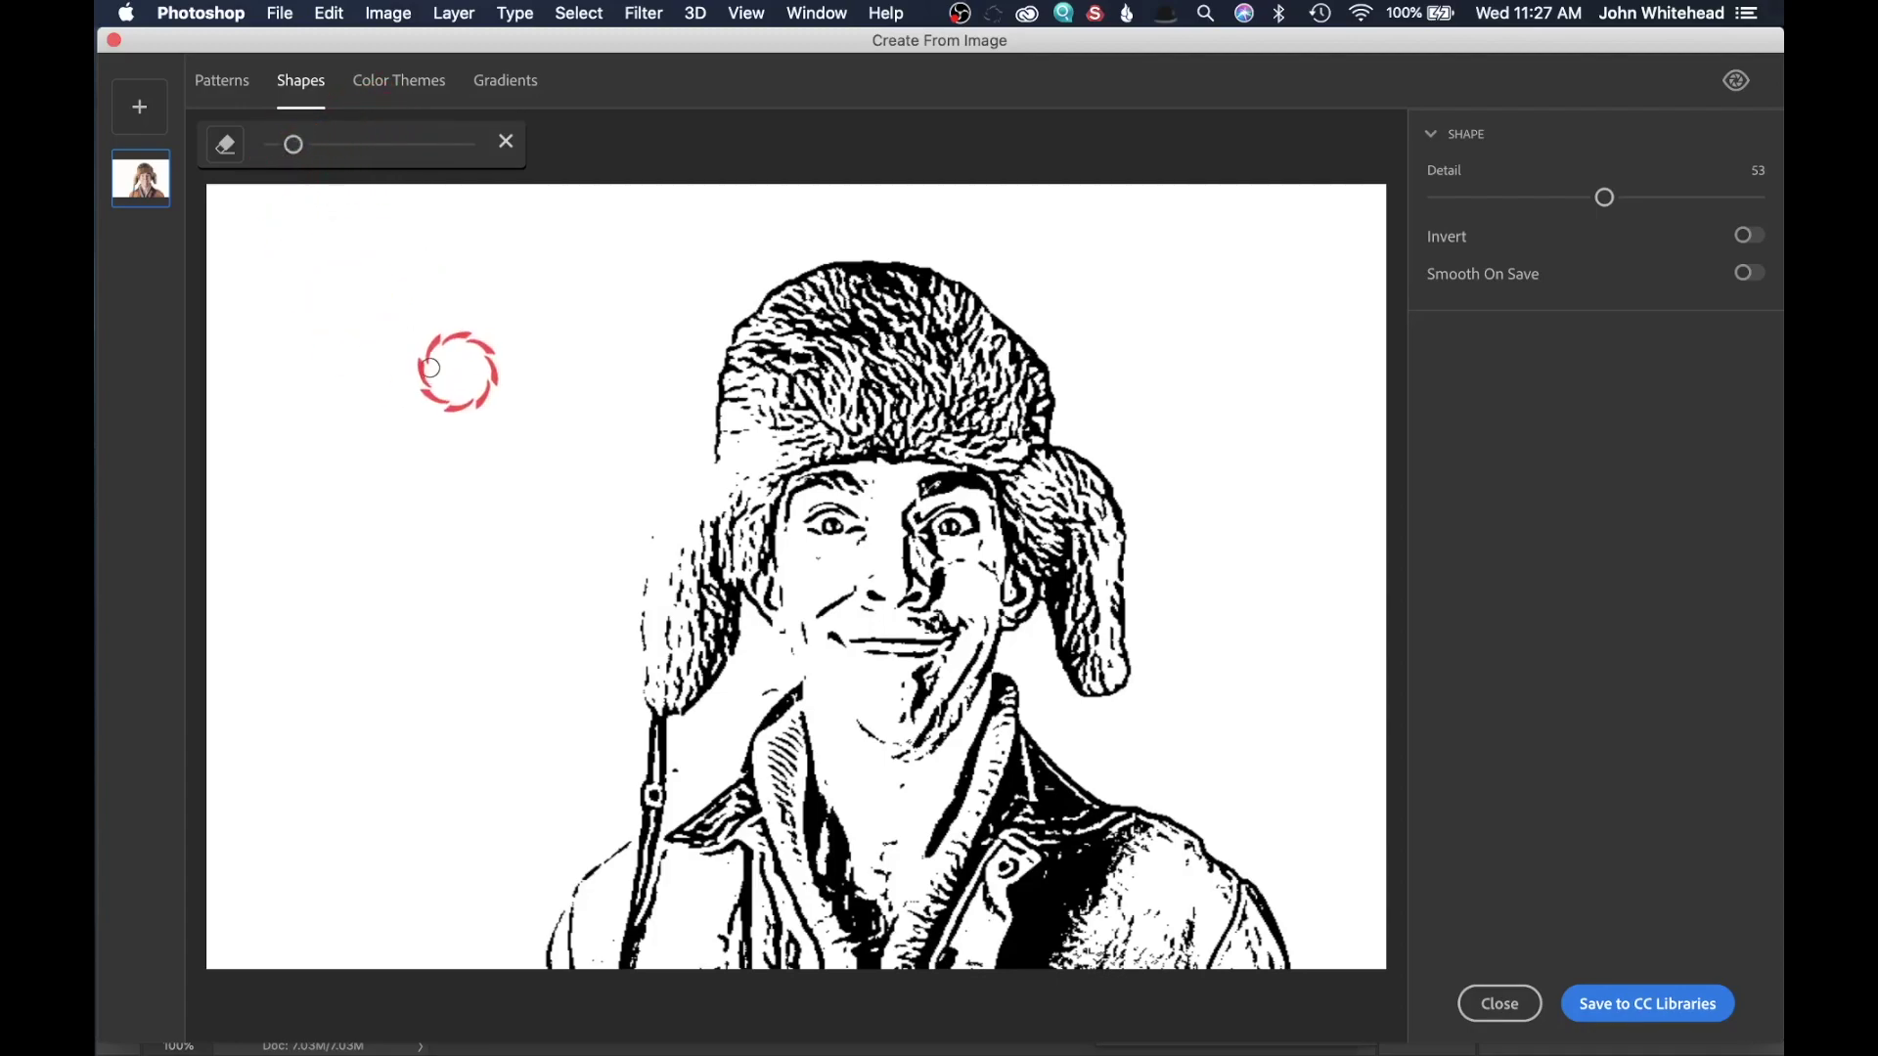
drag(768, 685, 745, 702)
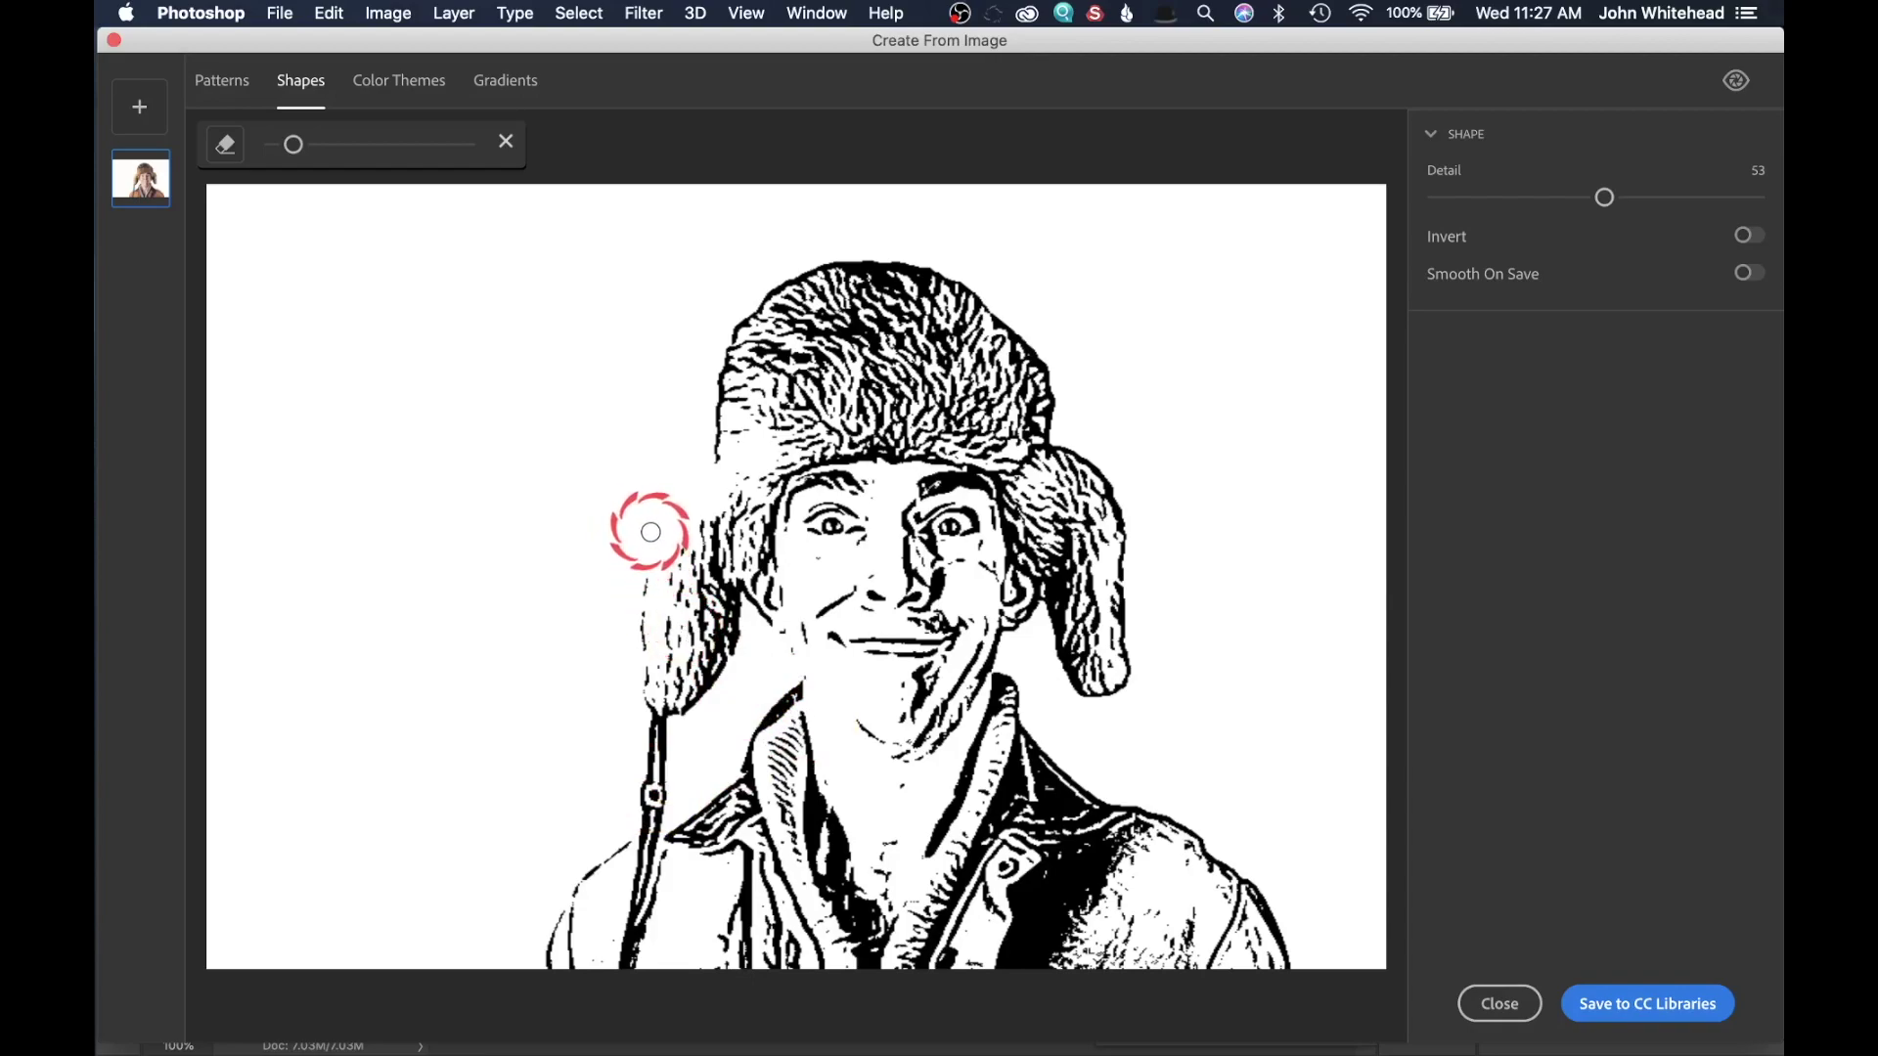
drag(649, 532, 754, 469)
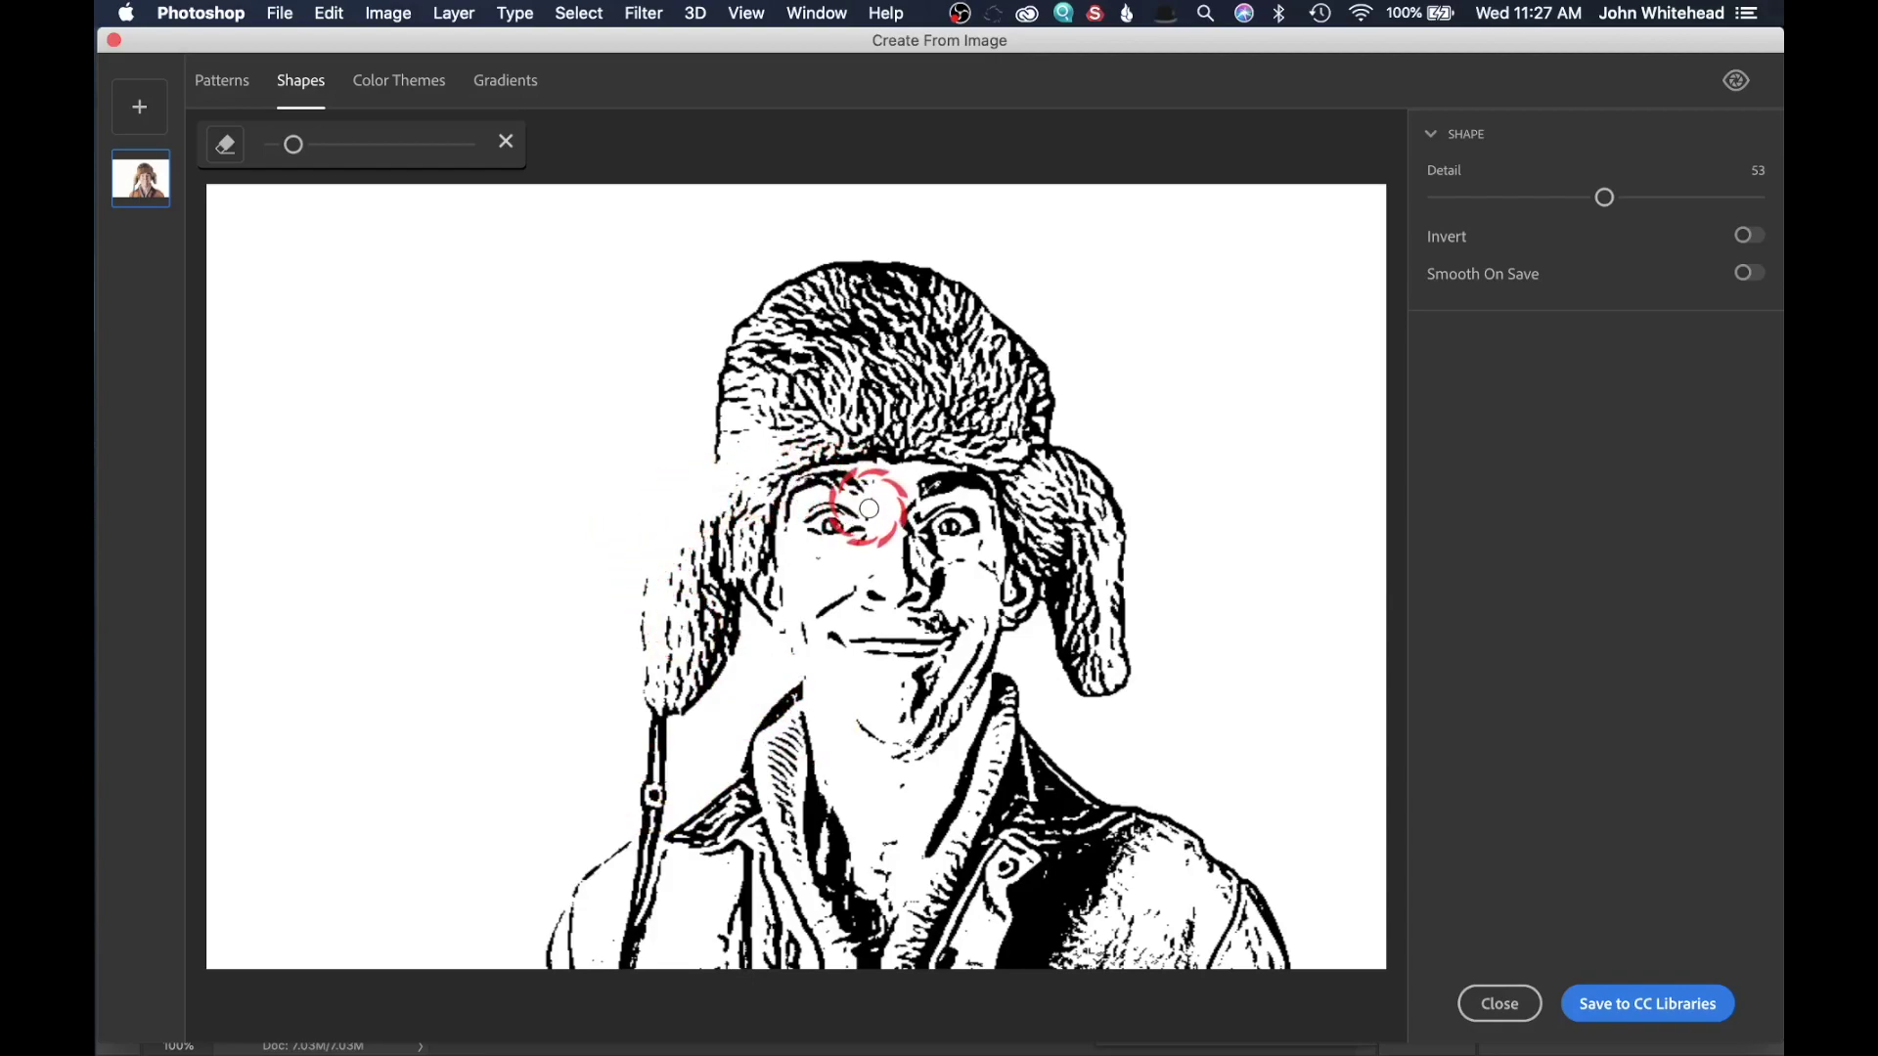
click(1203, 482)
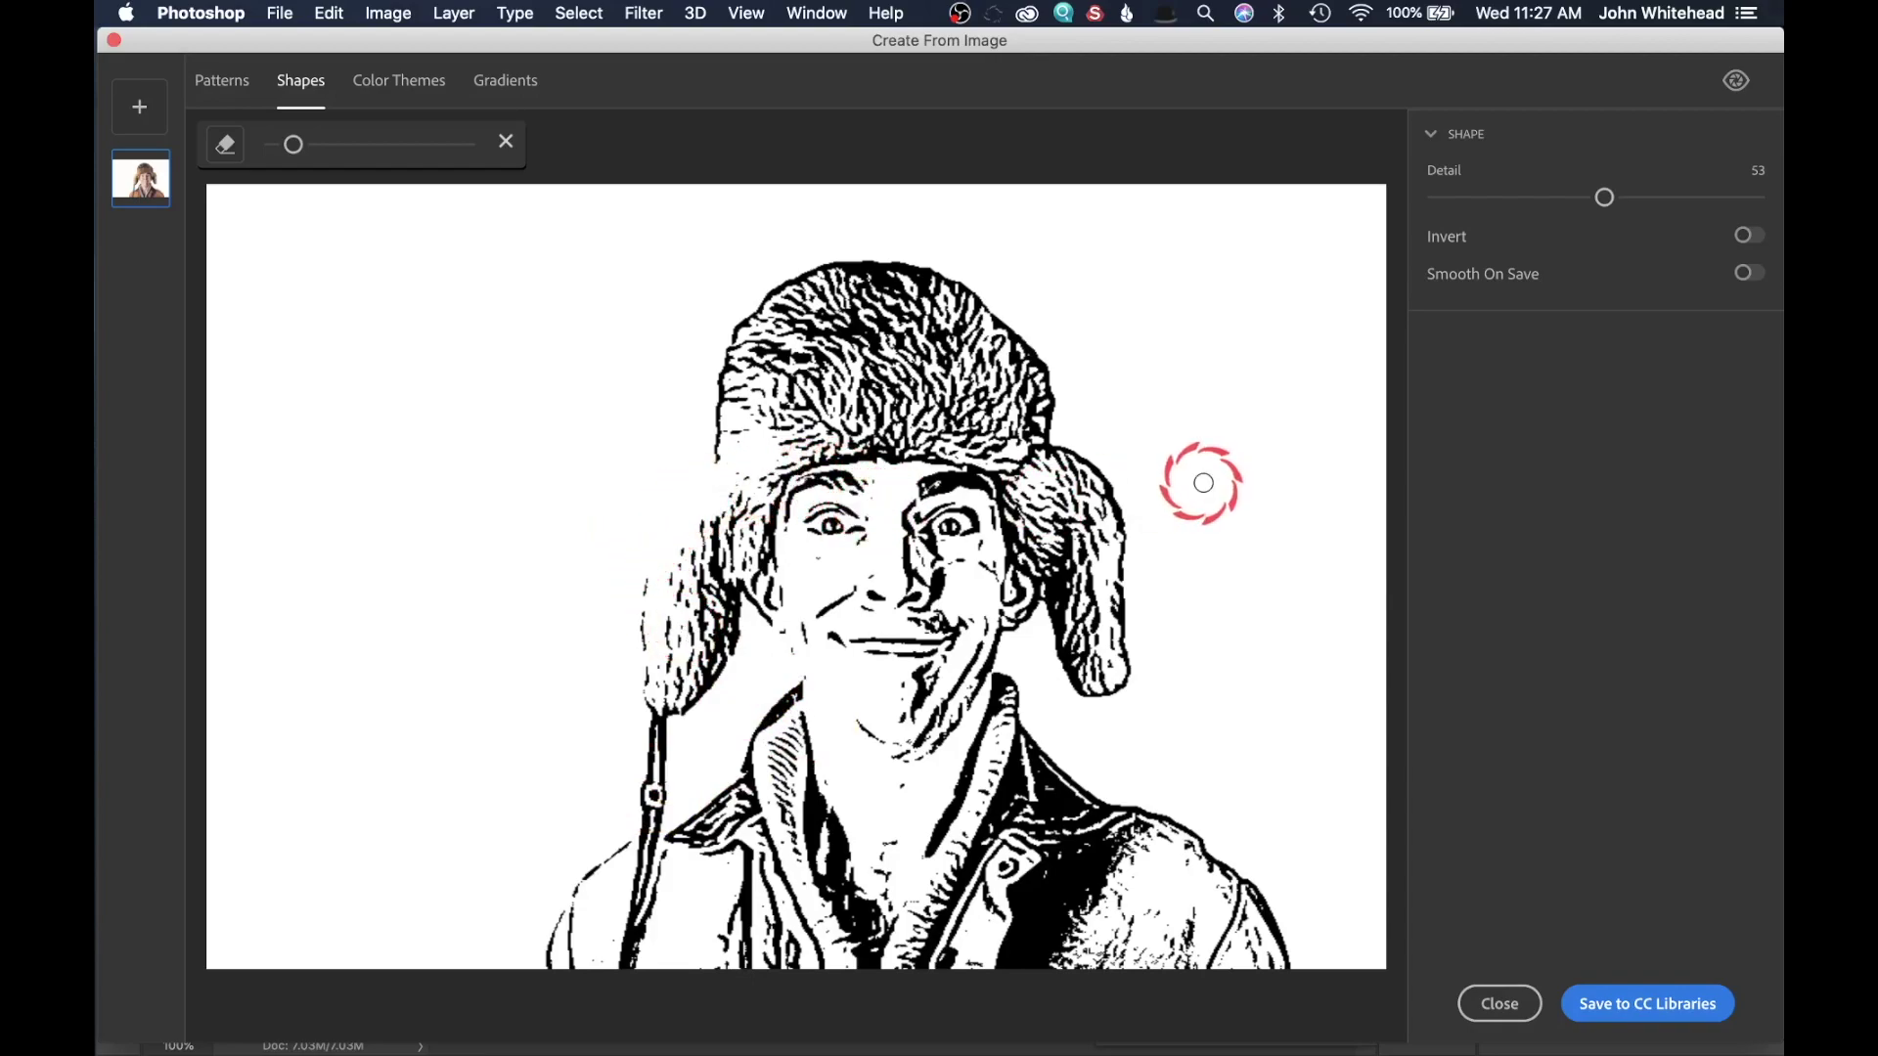
click(505, 142)
Step: Preview the shape inverted, restore its normal colors, and enable Smooth On Save
click(1713, 235)
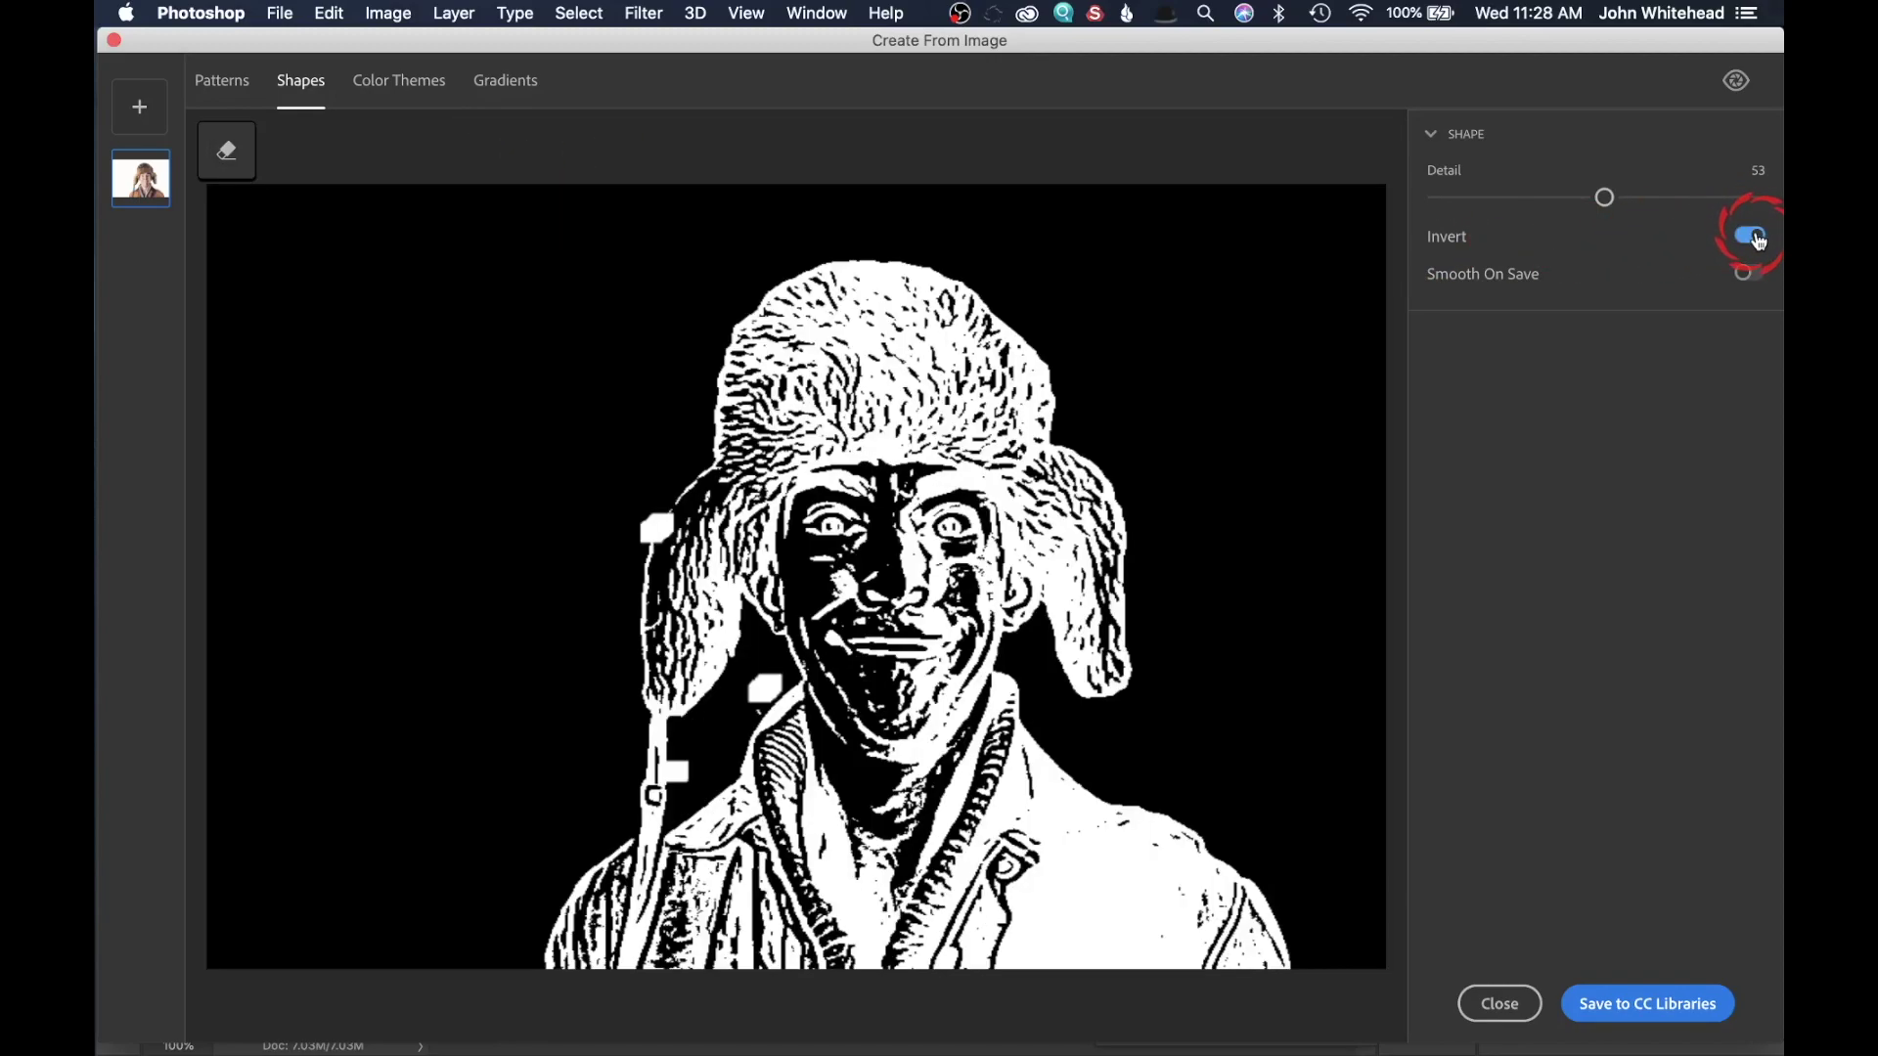
click(1759, 240)
click(1744, 277)
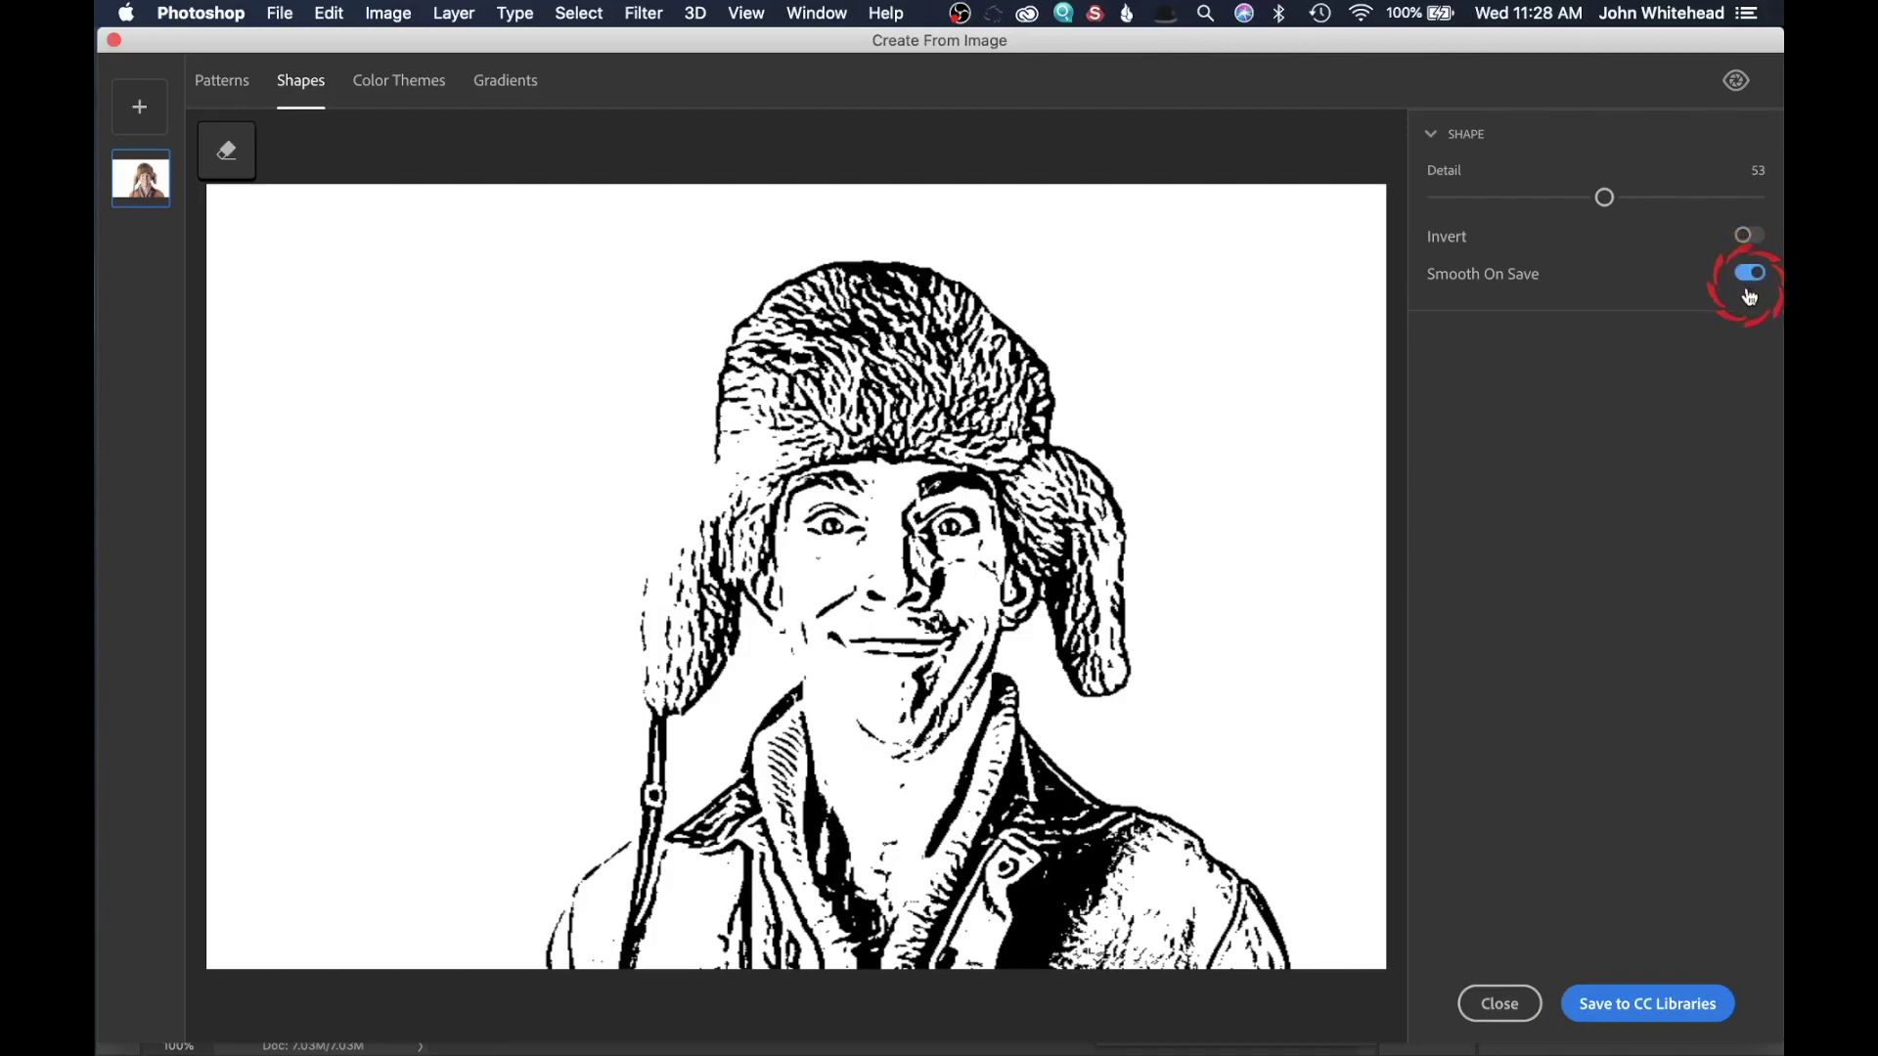
Step: Save the shape to CC Libraries and close Create From Image
click(1653, 1007)
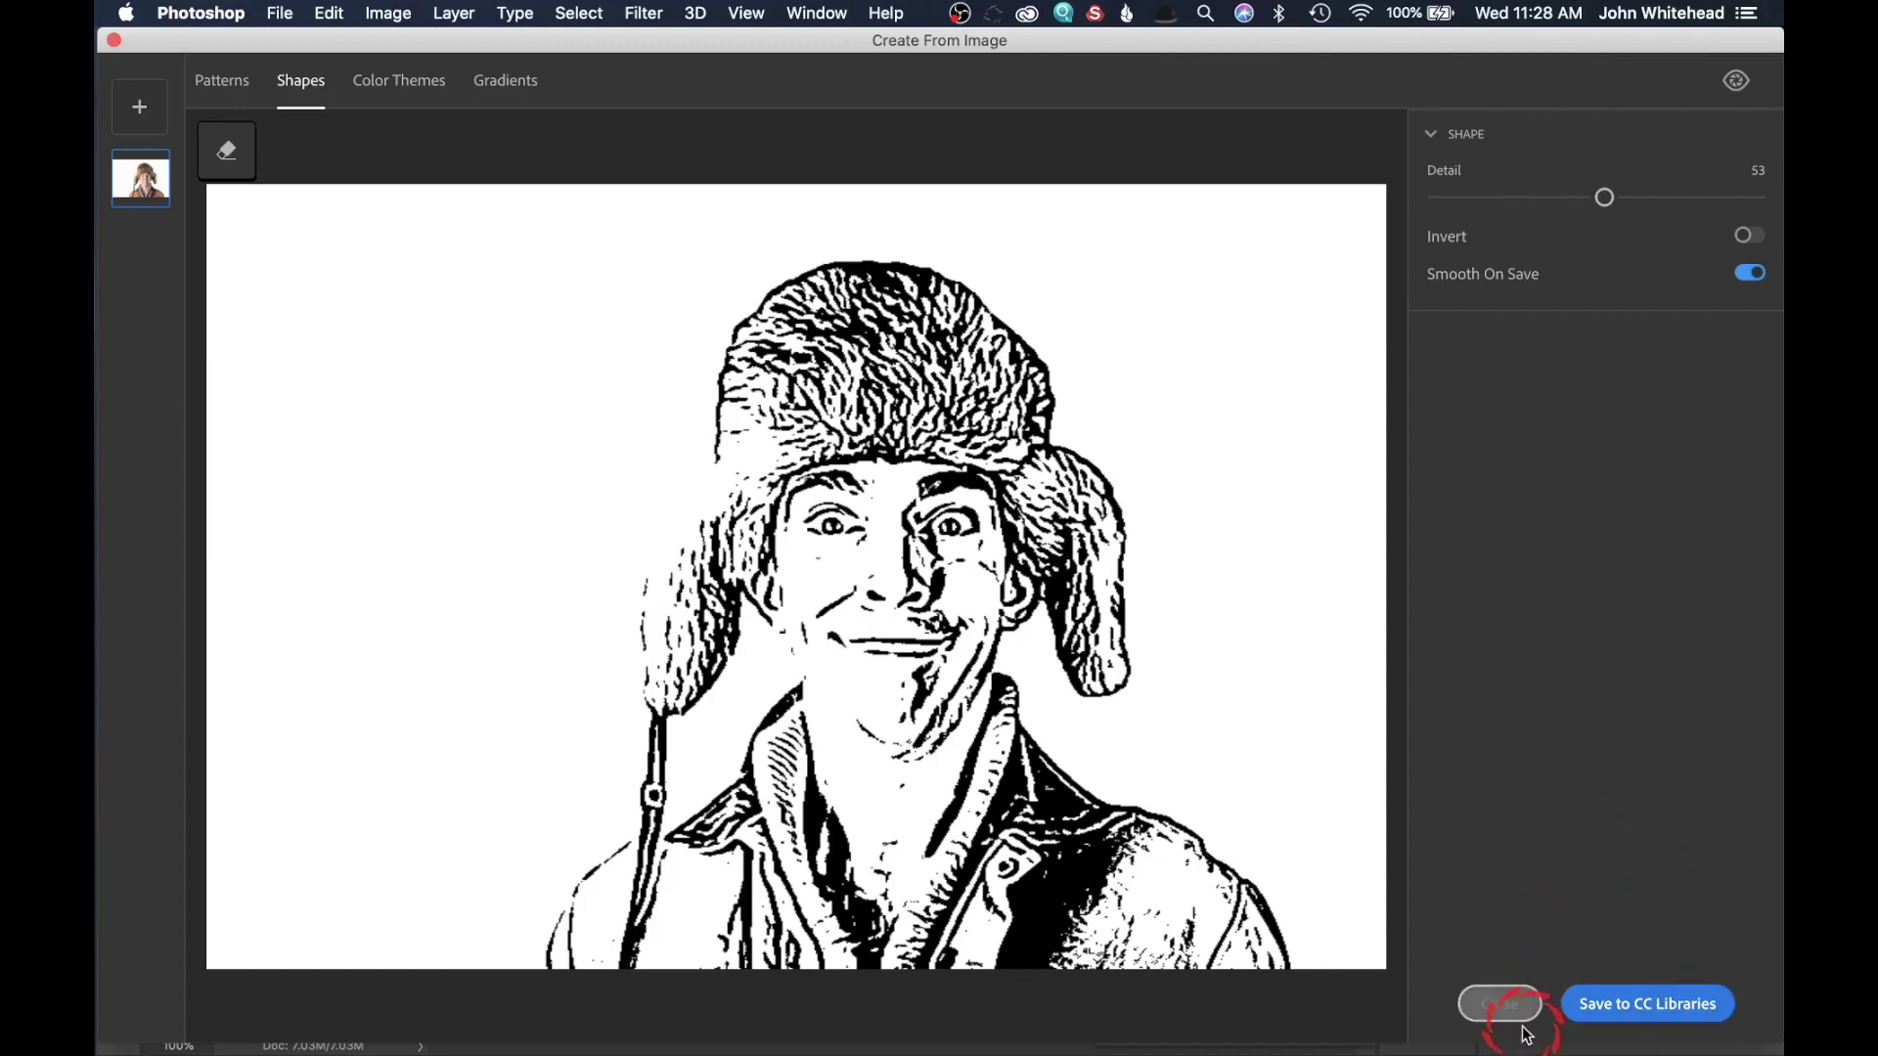
click(1645, 1019)
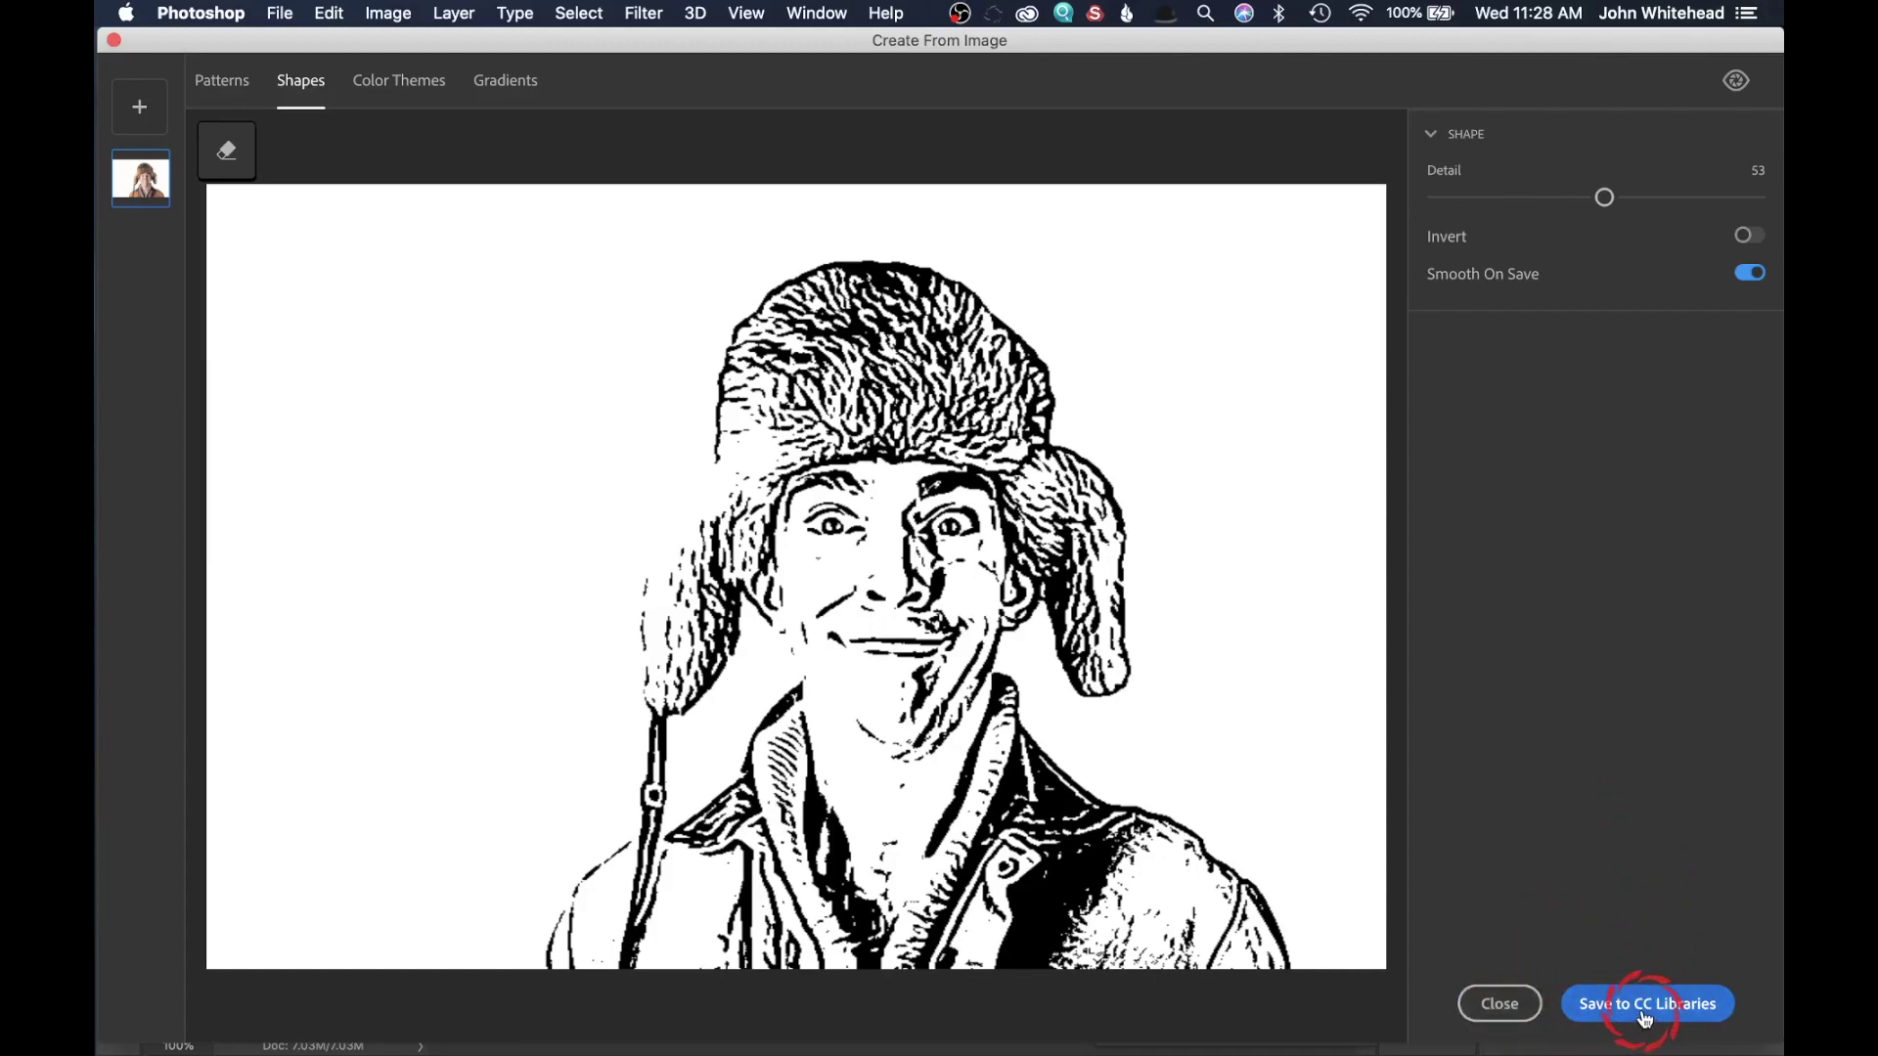
click(1500, 1007)
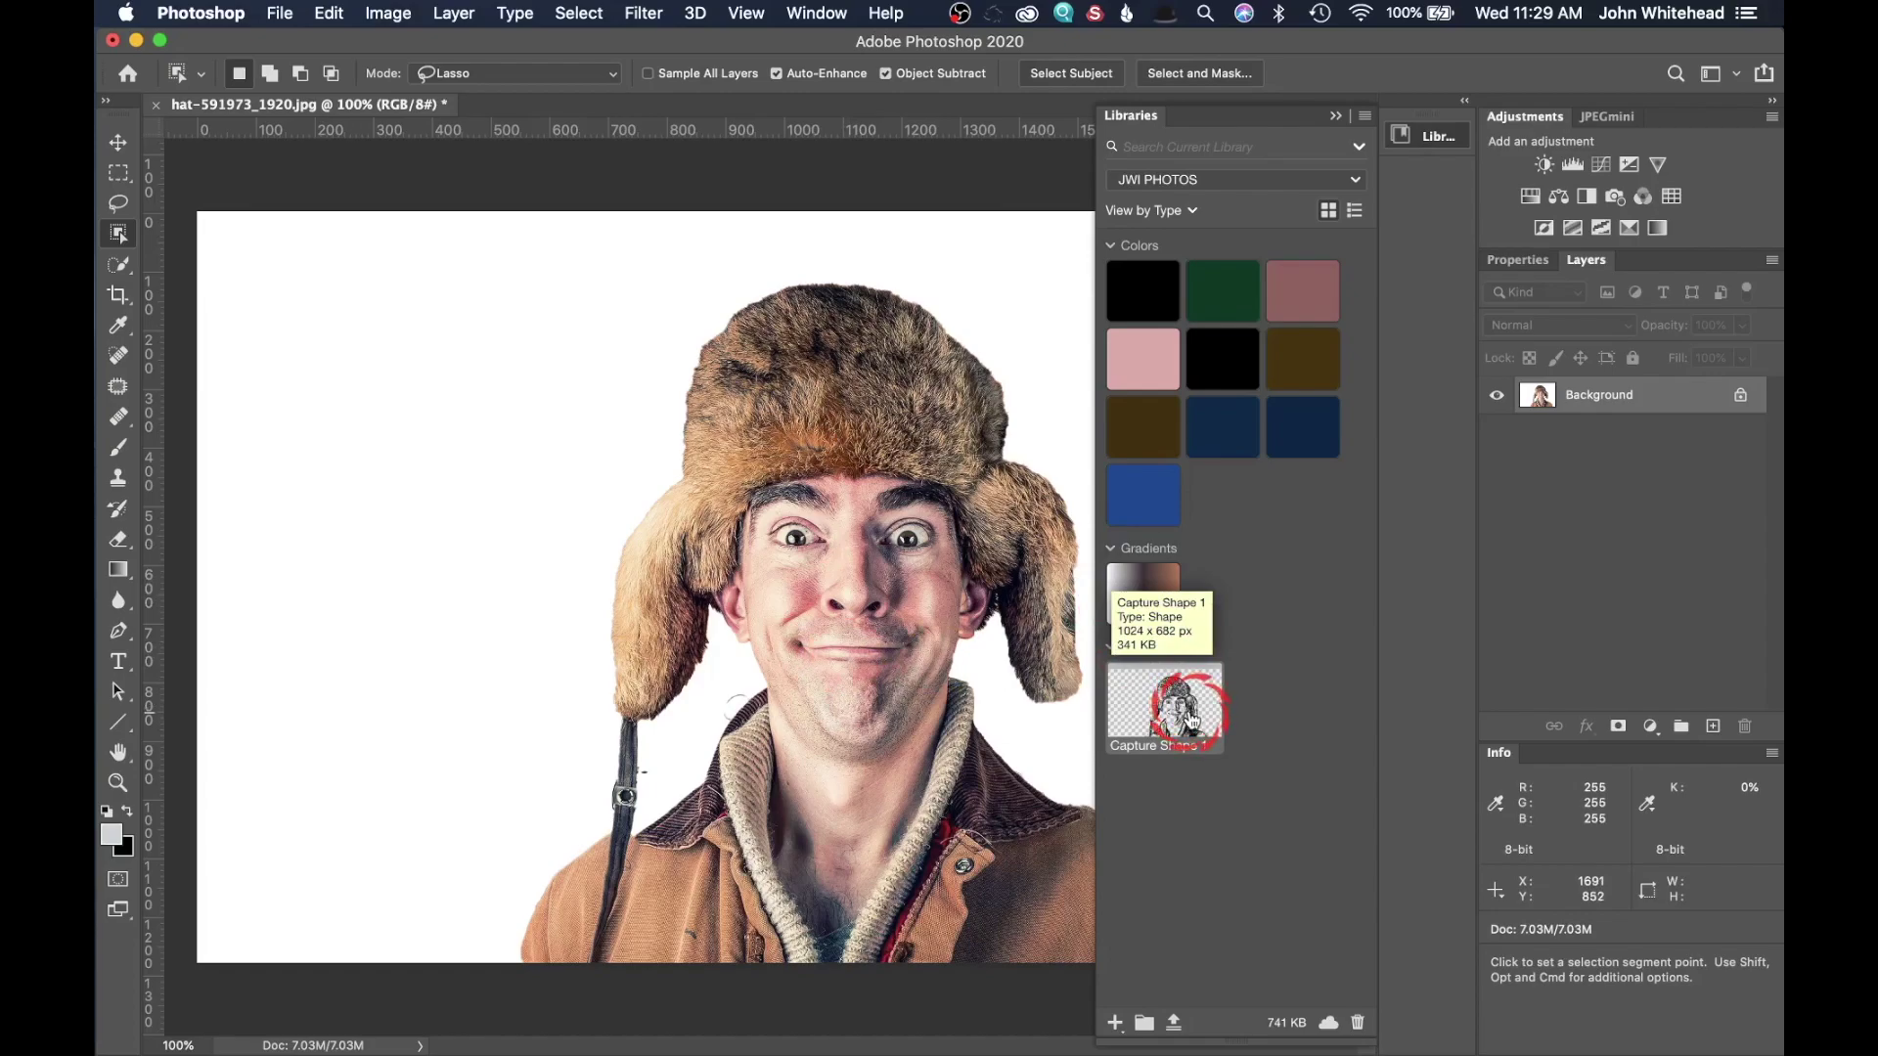
Step: Create a new 5 x 5 inch document at 300 ppi from the recent custom preset
drag(1191, 722, 656, 514)
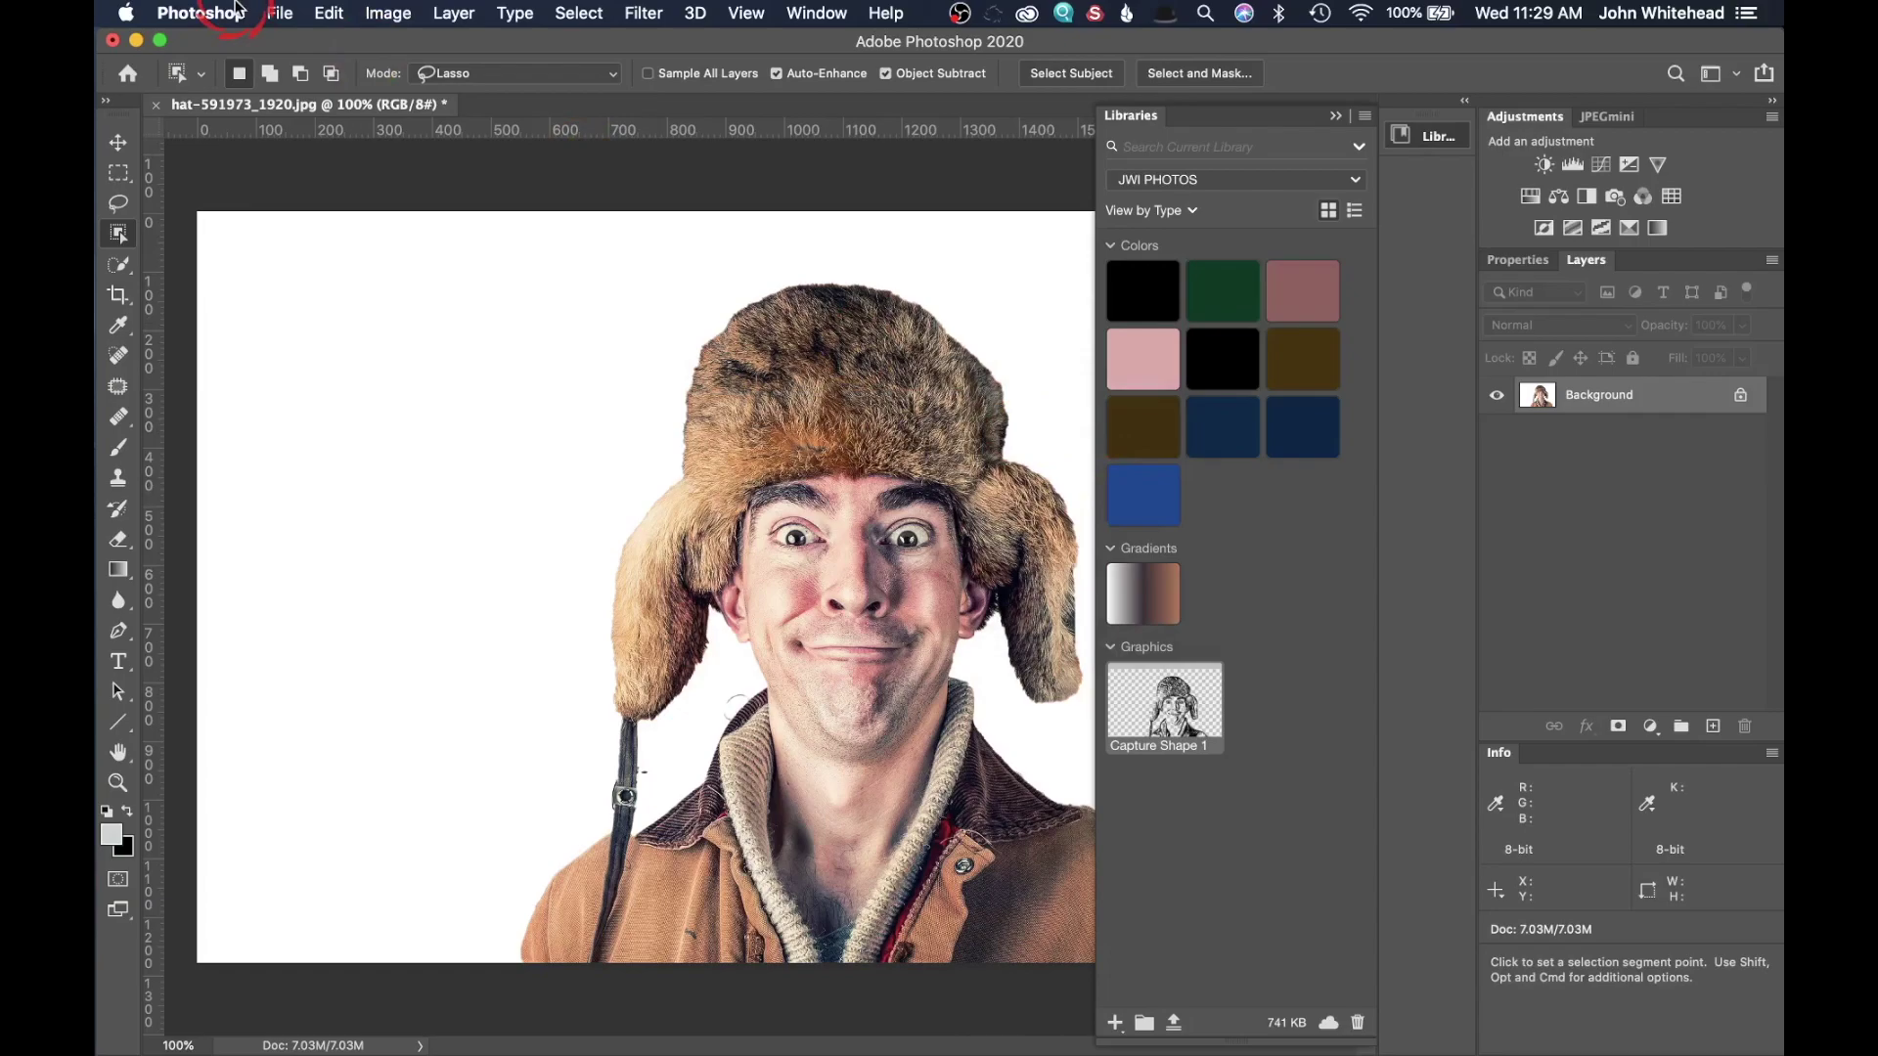
click(279, 13)
click(288, 44)
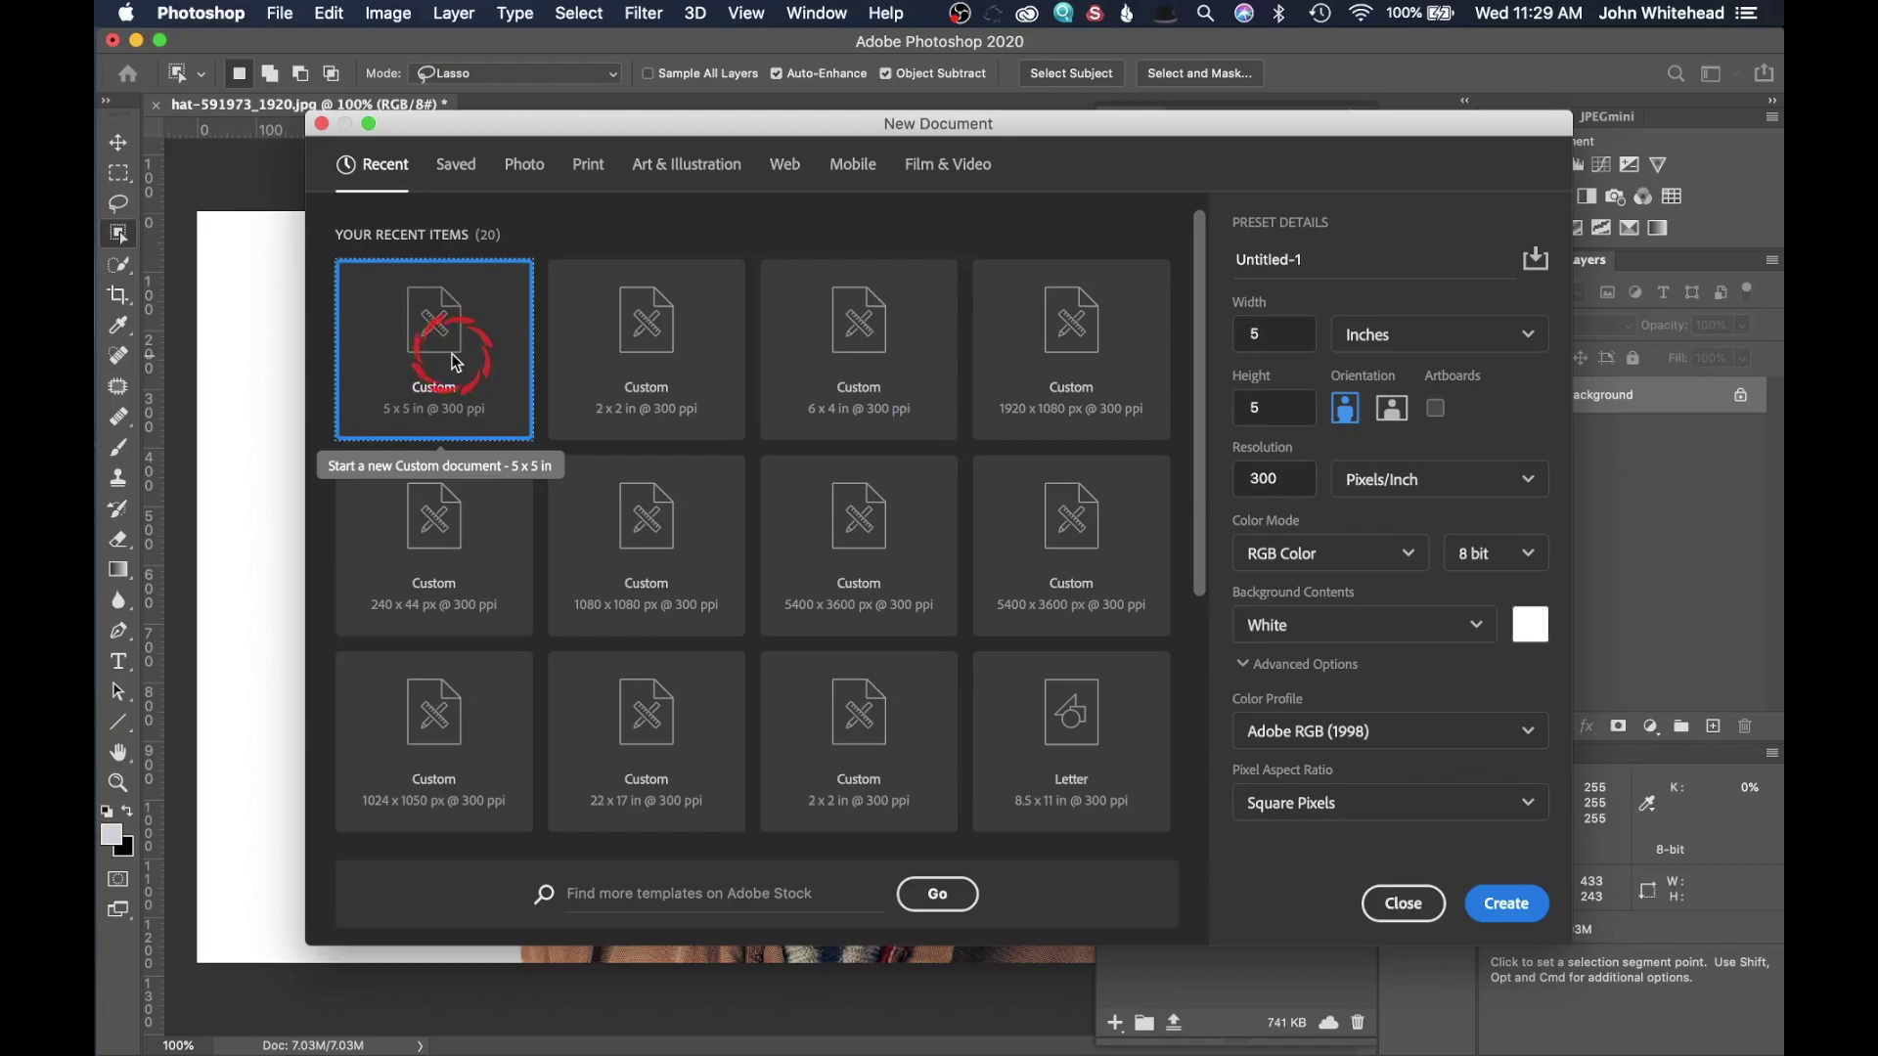
double_click(454, 362)
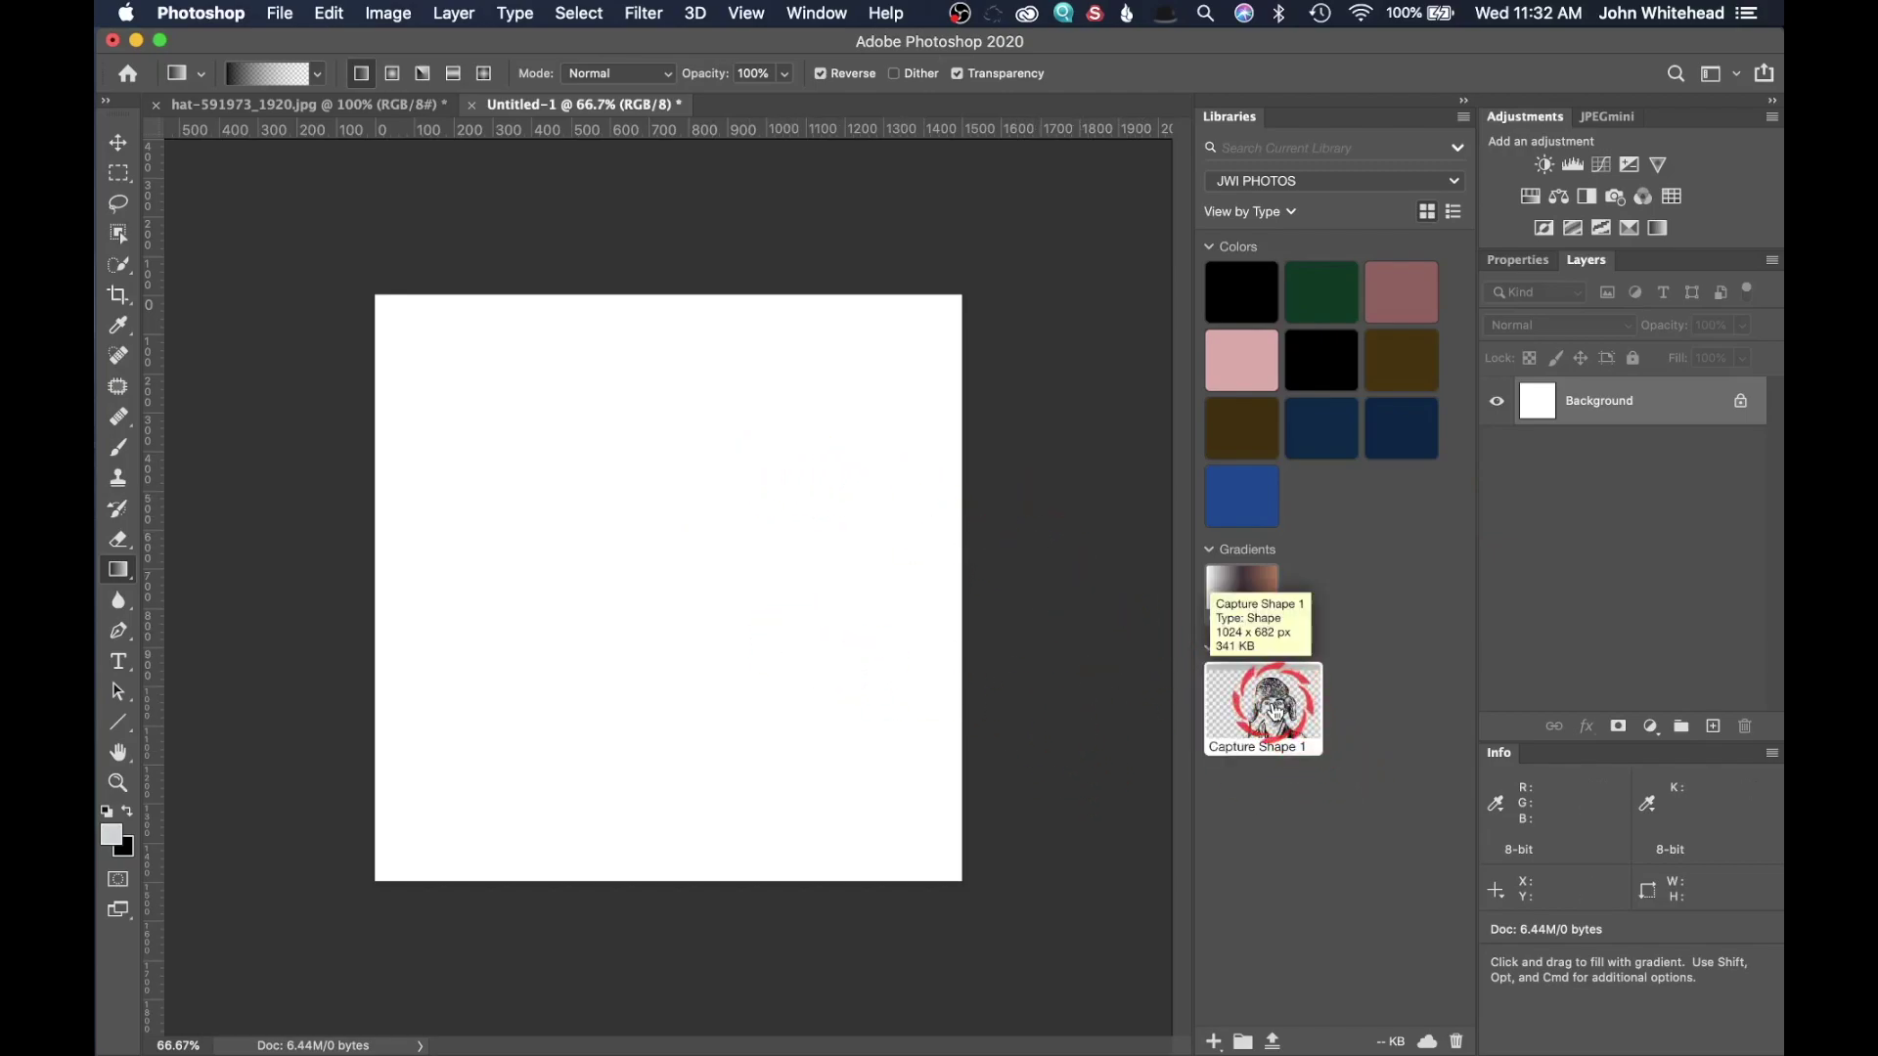
Step: Place the Capture Shape 1 graphic from the JWI PHOTOS library on the blank canvas and scale it to about 51%
drag(1271, 712, 636, 579)
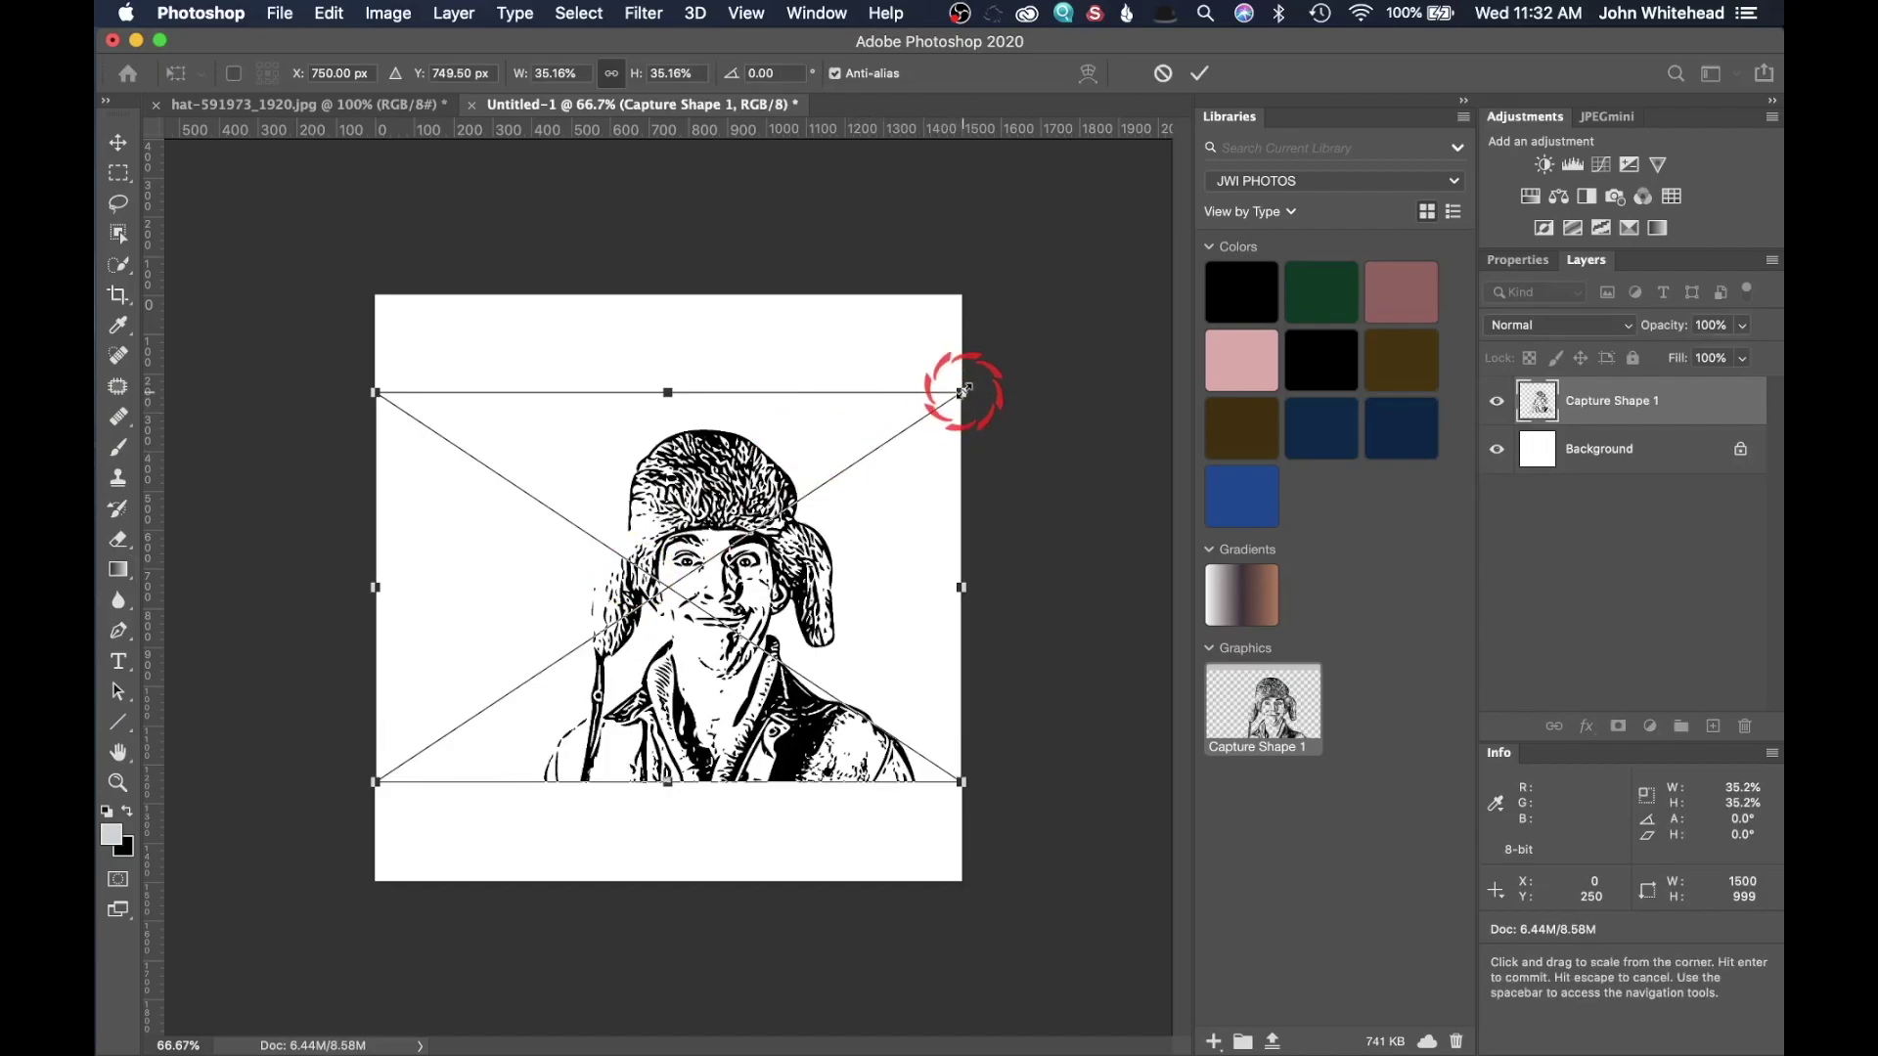
drag(962, 391, 1099, 323)
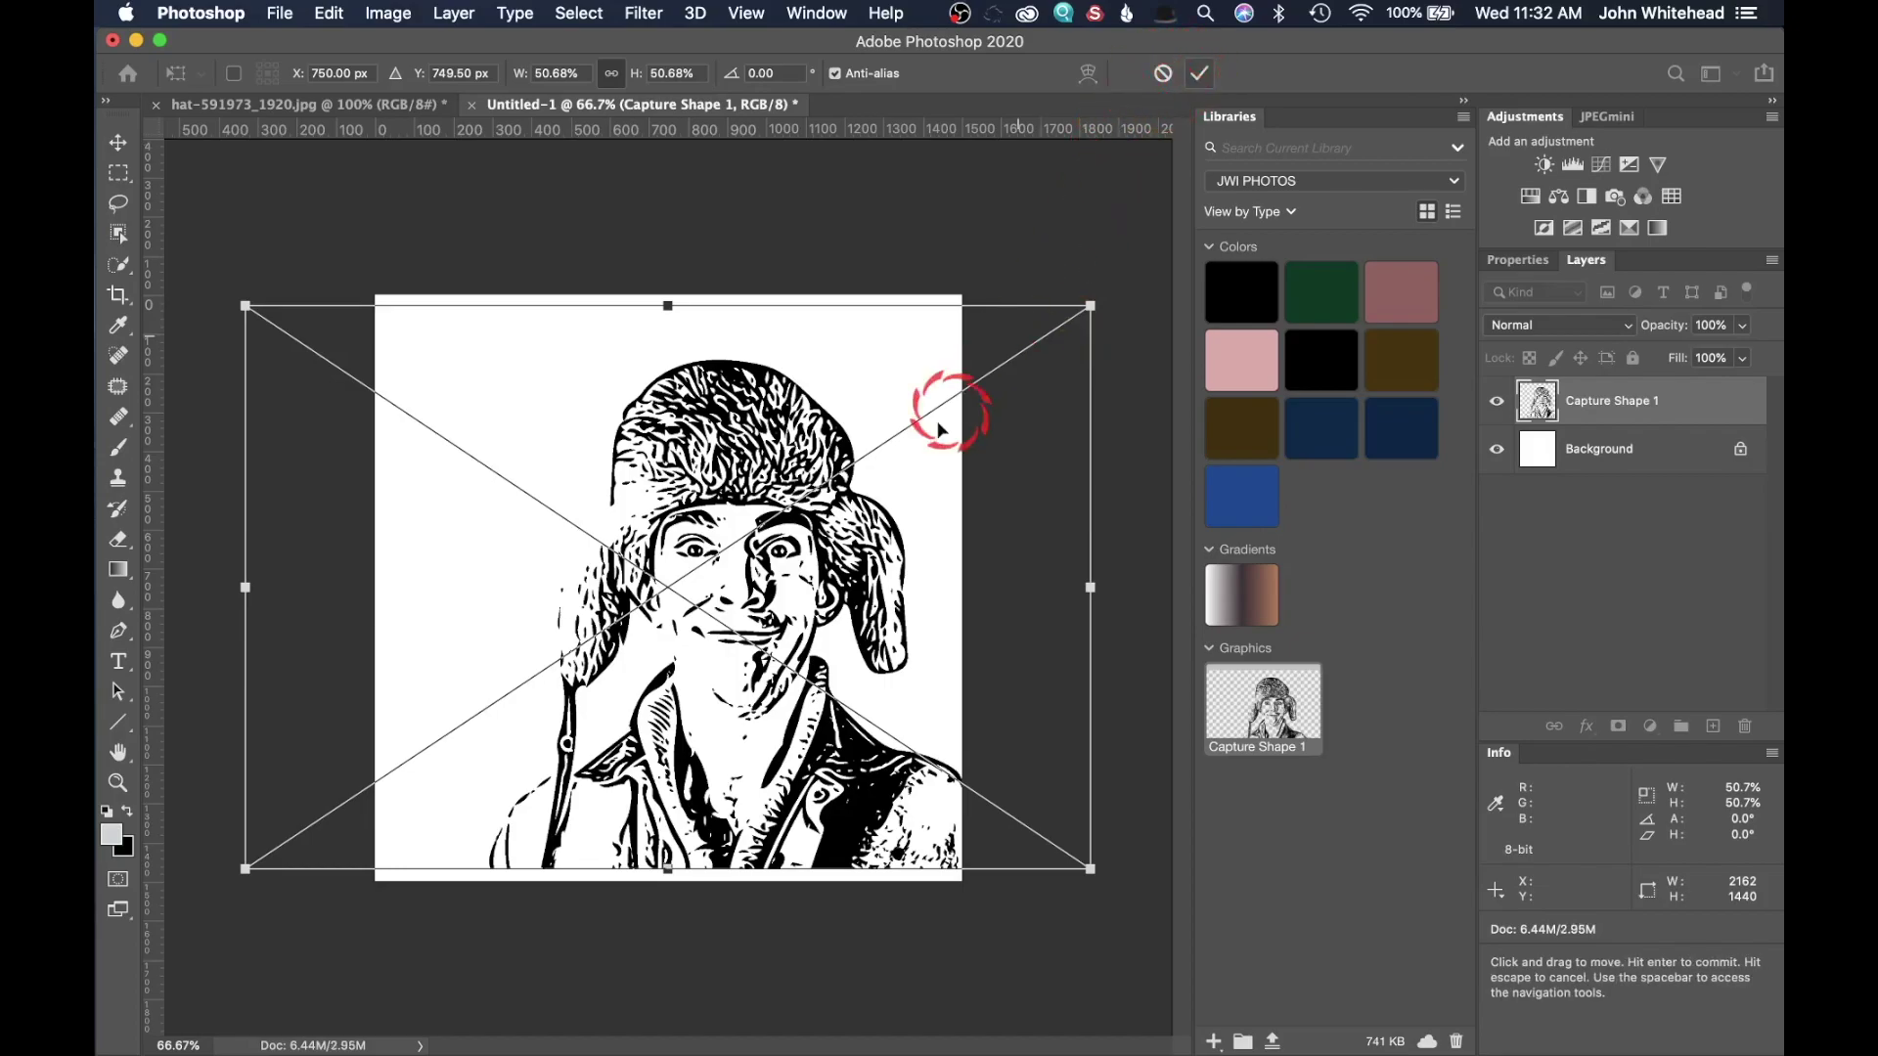
key(Return)
key(g)
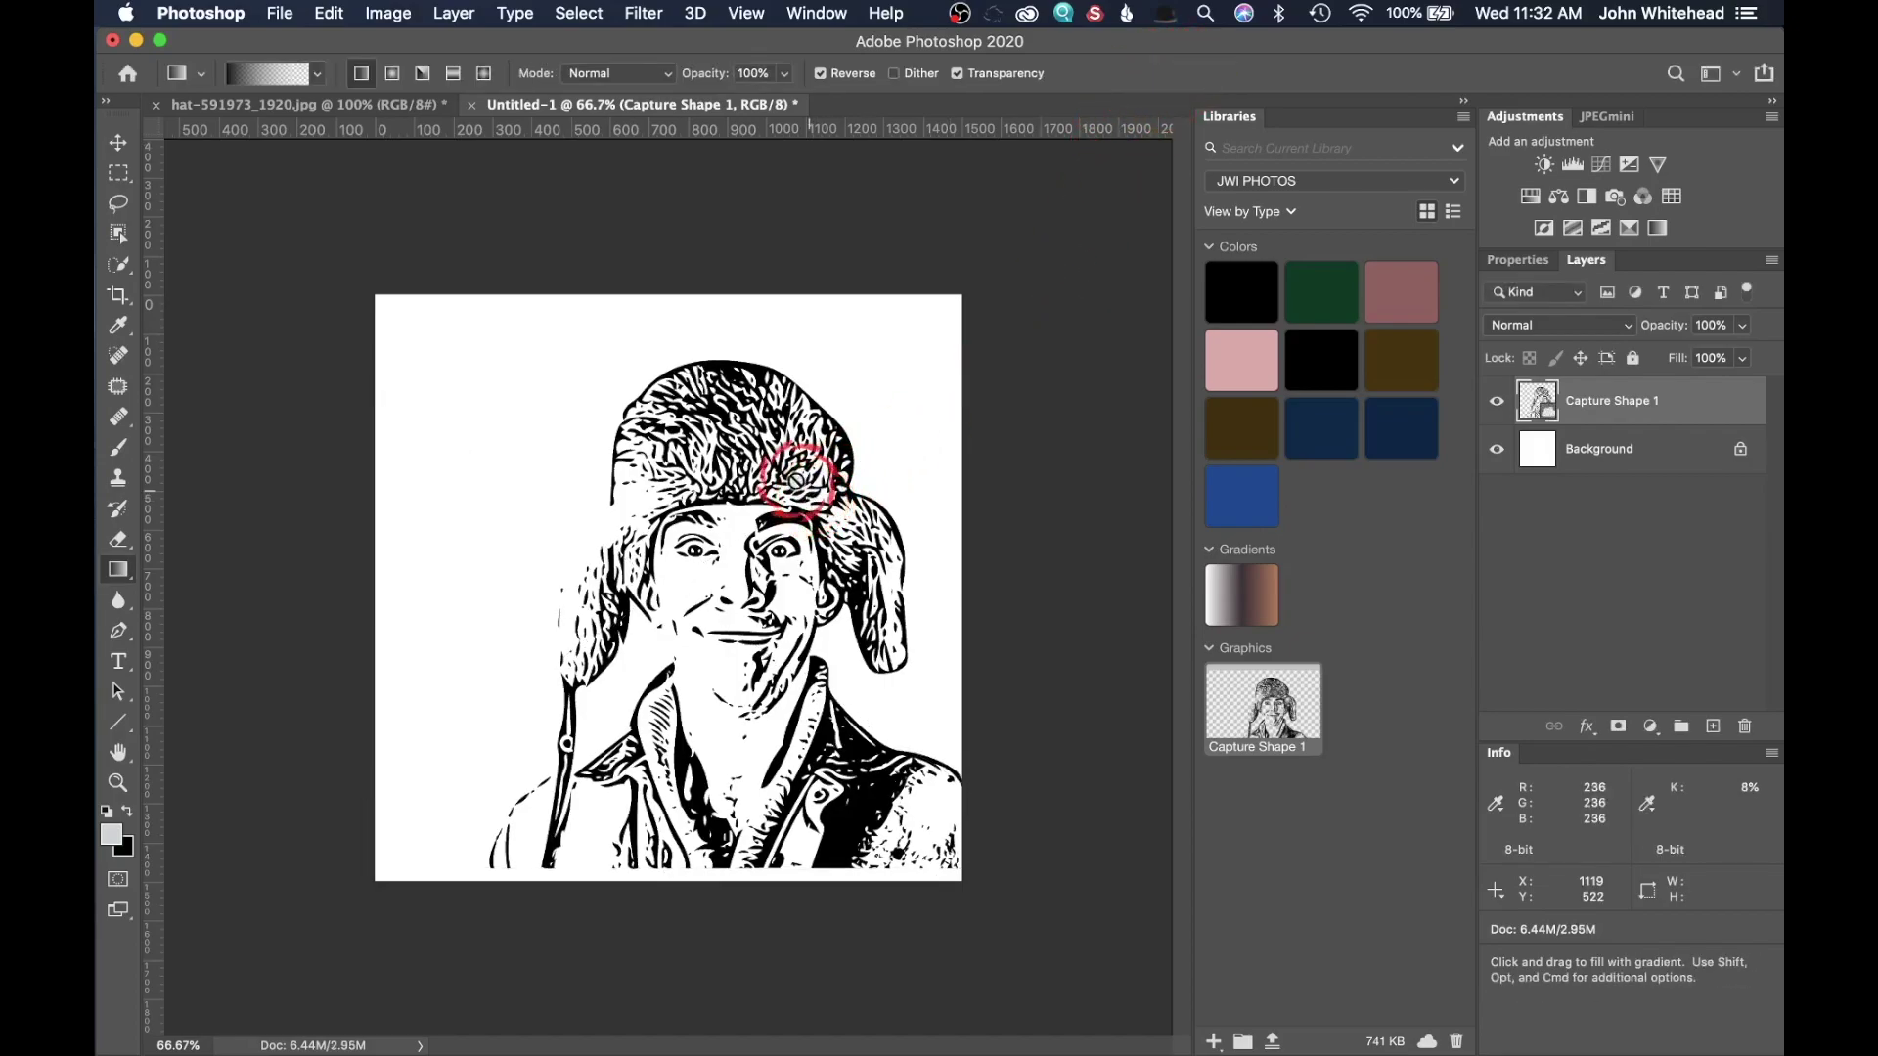
Step: Move the placed shape about 159 px left and 64 px down, against the canvas's bottom and right edges
mouse_move(98, 64)
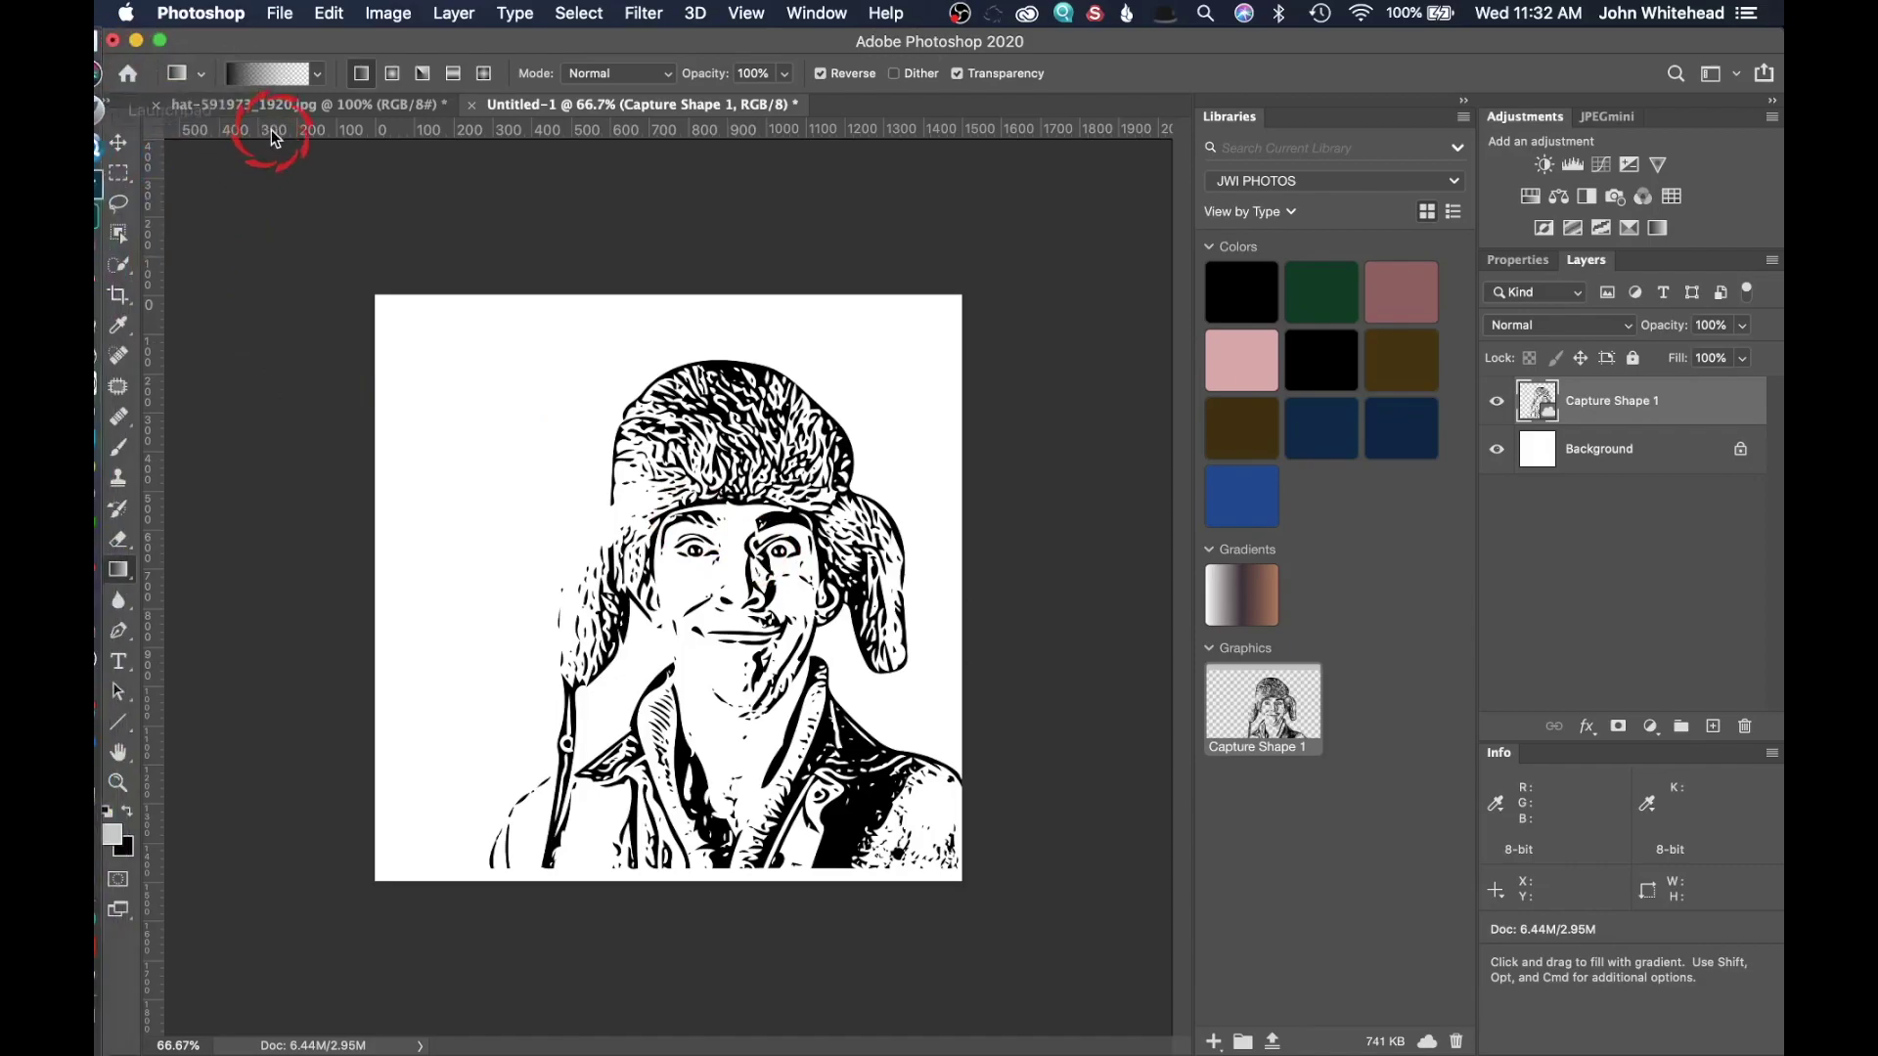
click(119, 144)
drag(731, 538, 644, 583)
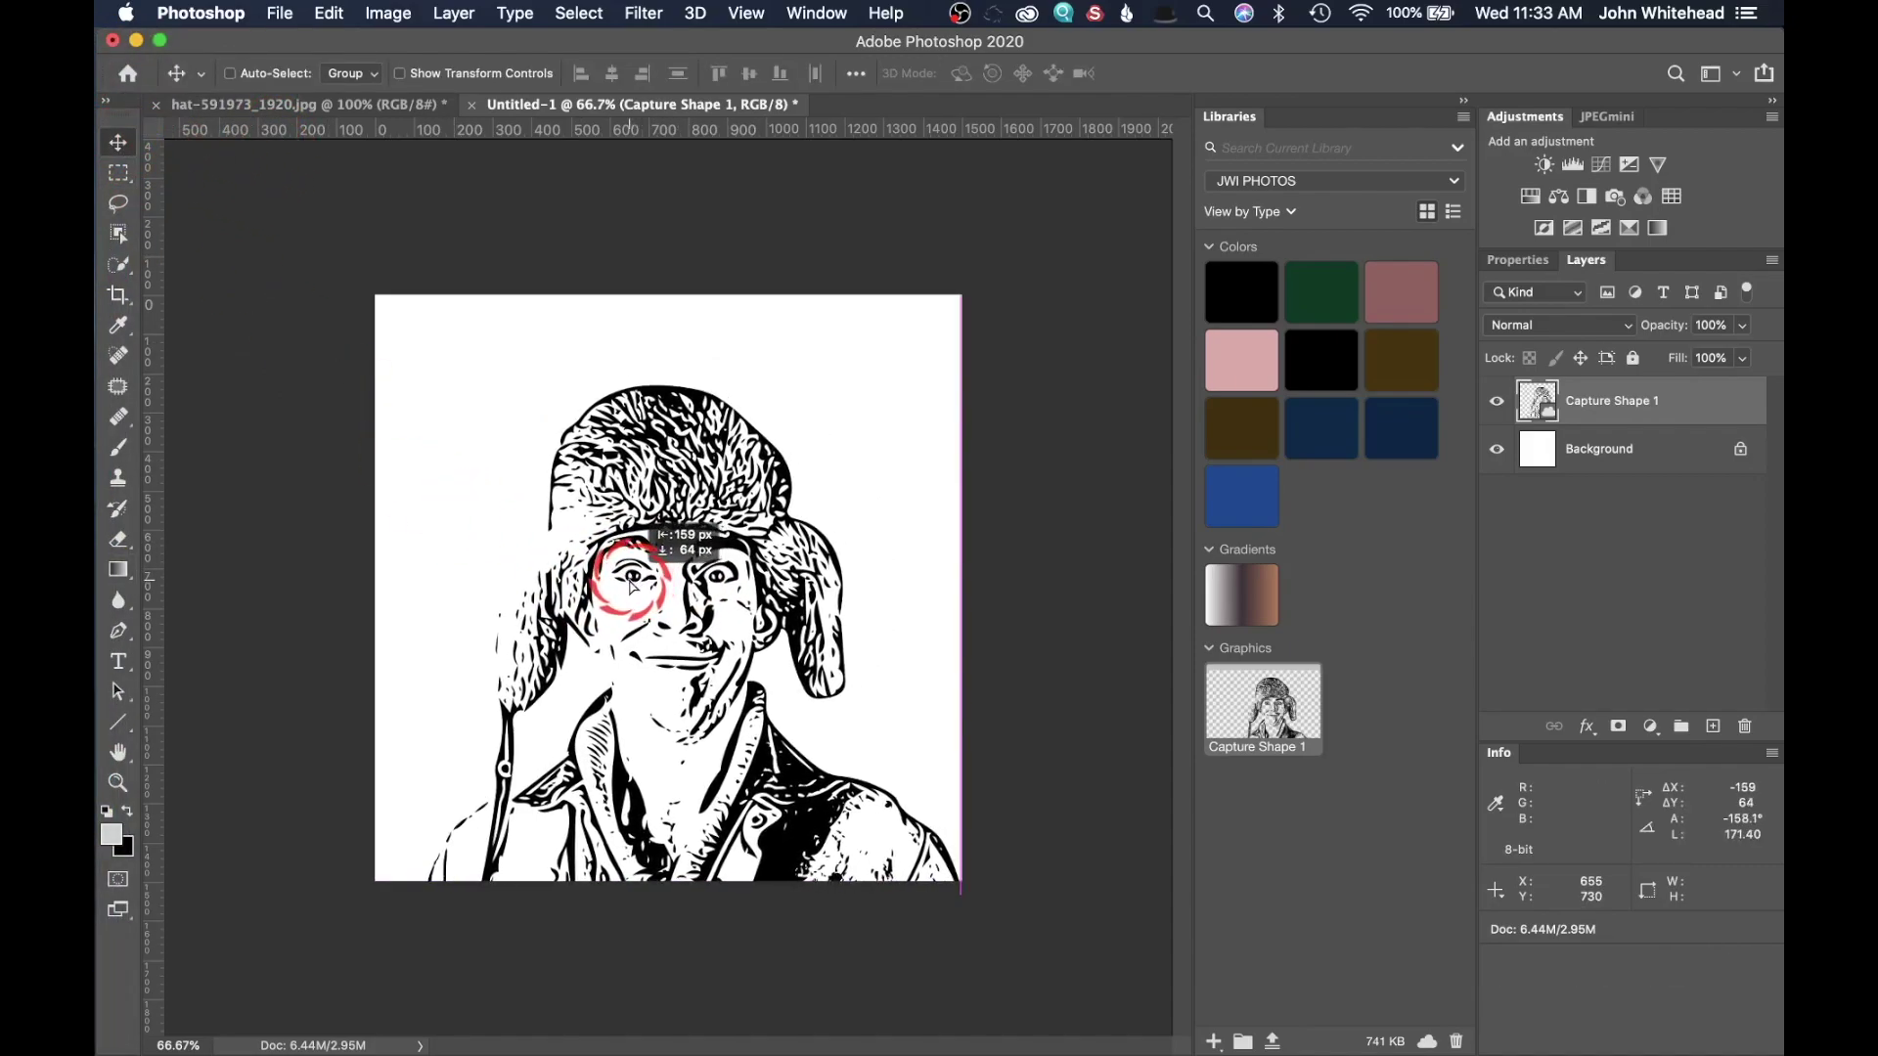
click(941, 514)
click(690, 618)
click(859, 540)
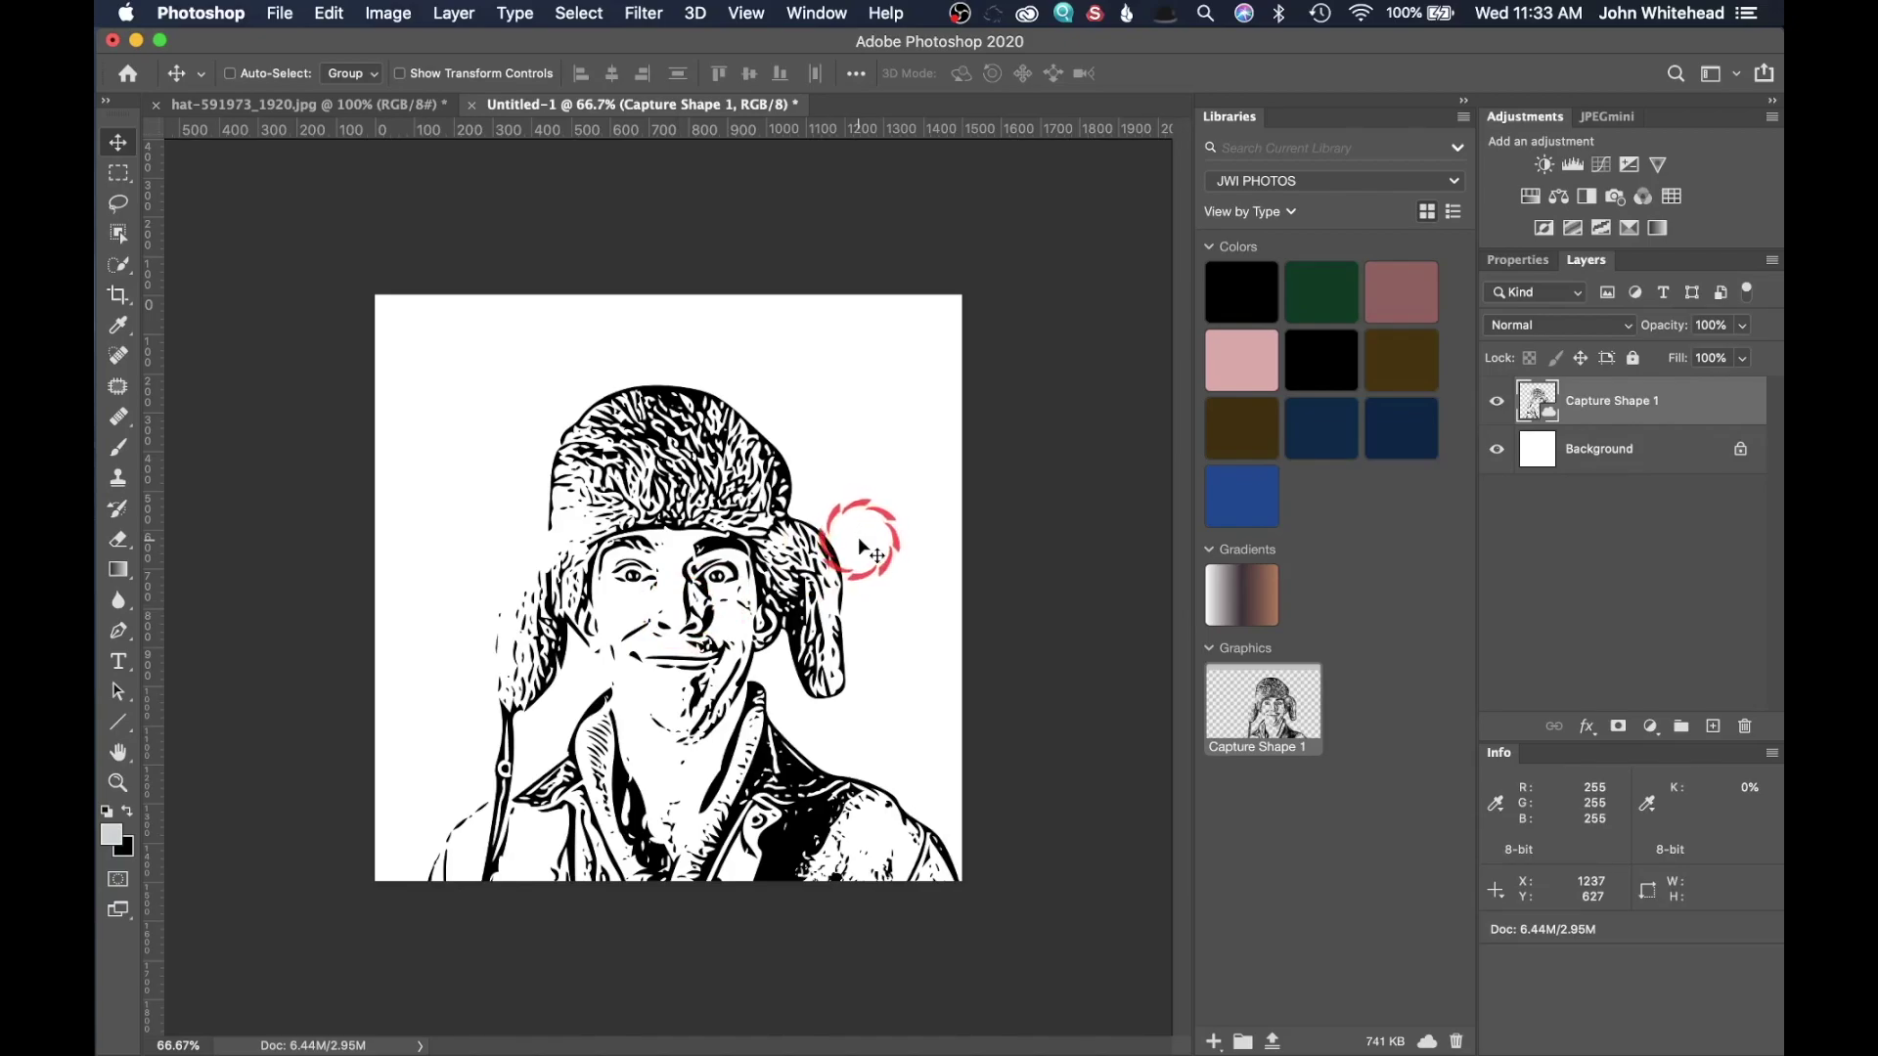
Step: Apply the captured gradient from the library to the Capture Shape 1 layer as a clipped gradient fill
drag(858, 537, 1250, 592)
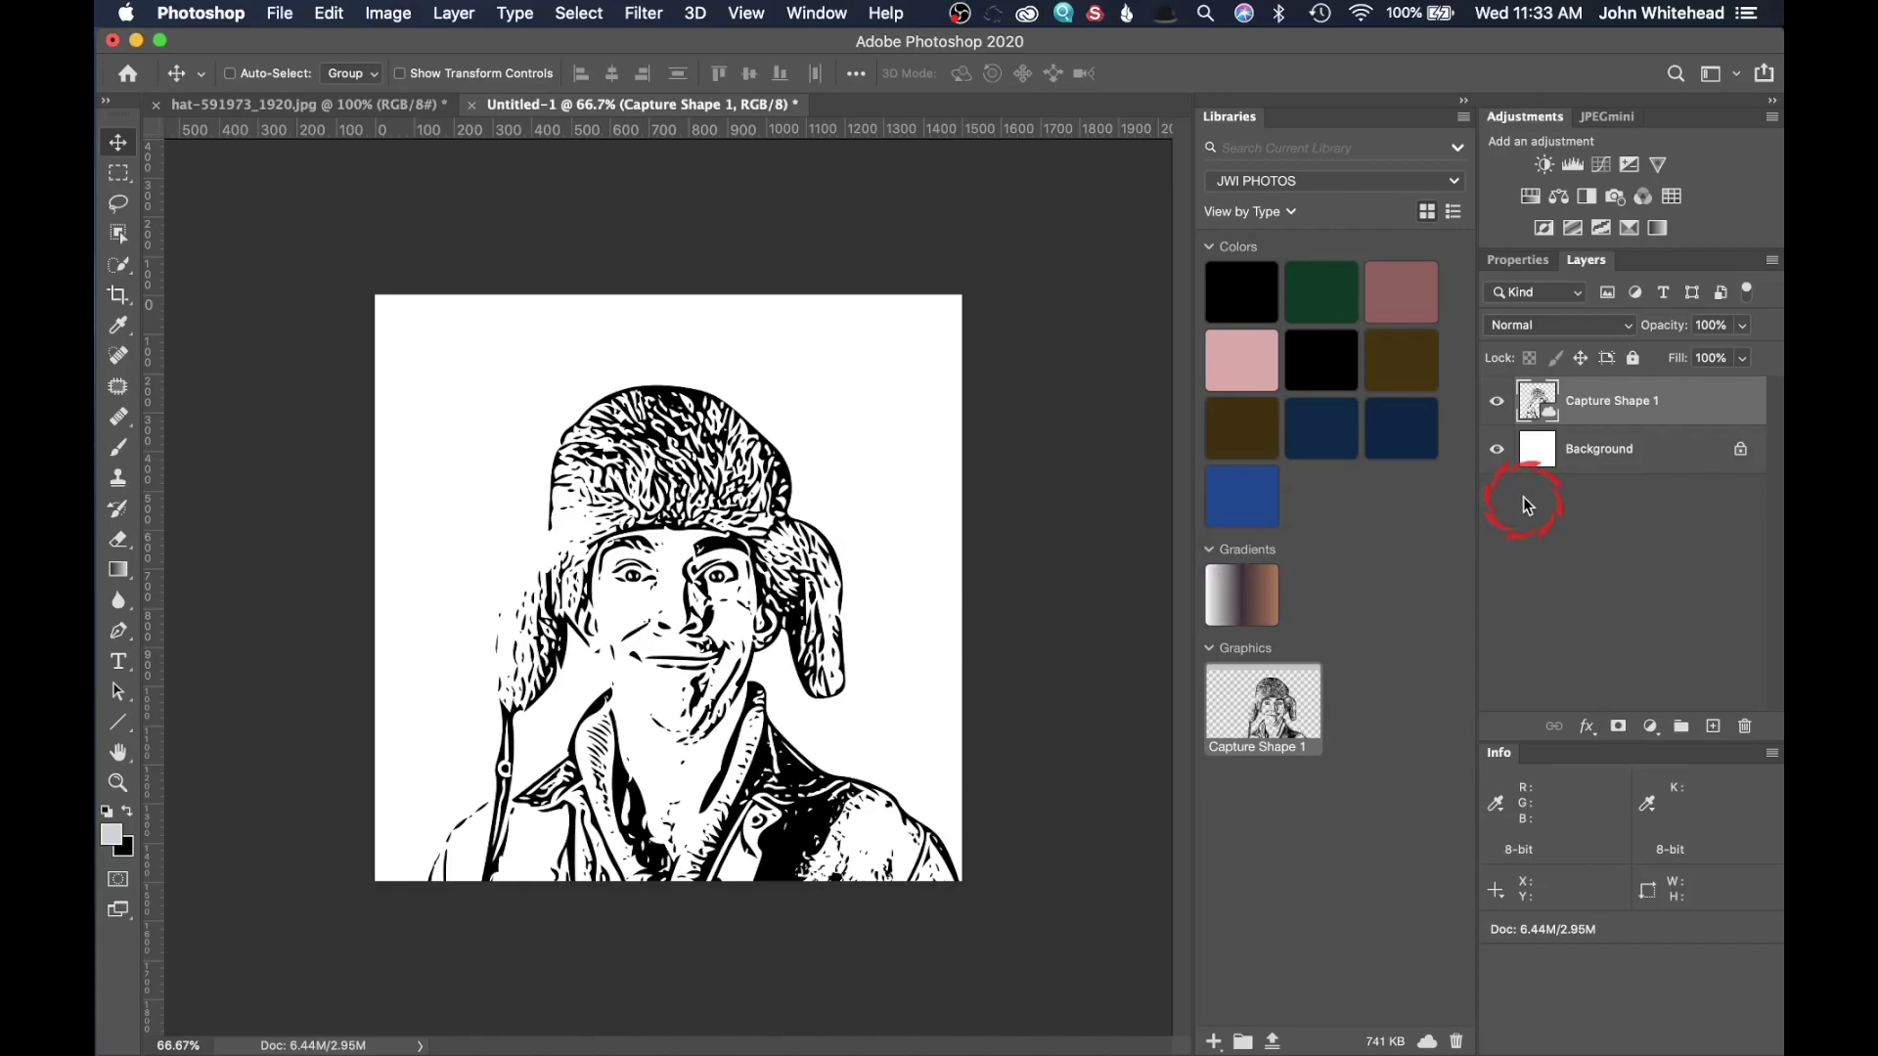
click(1222, 590)
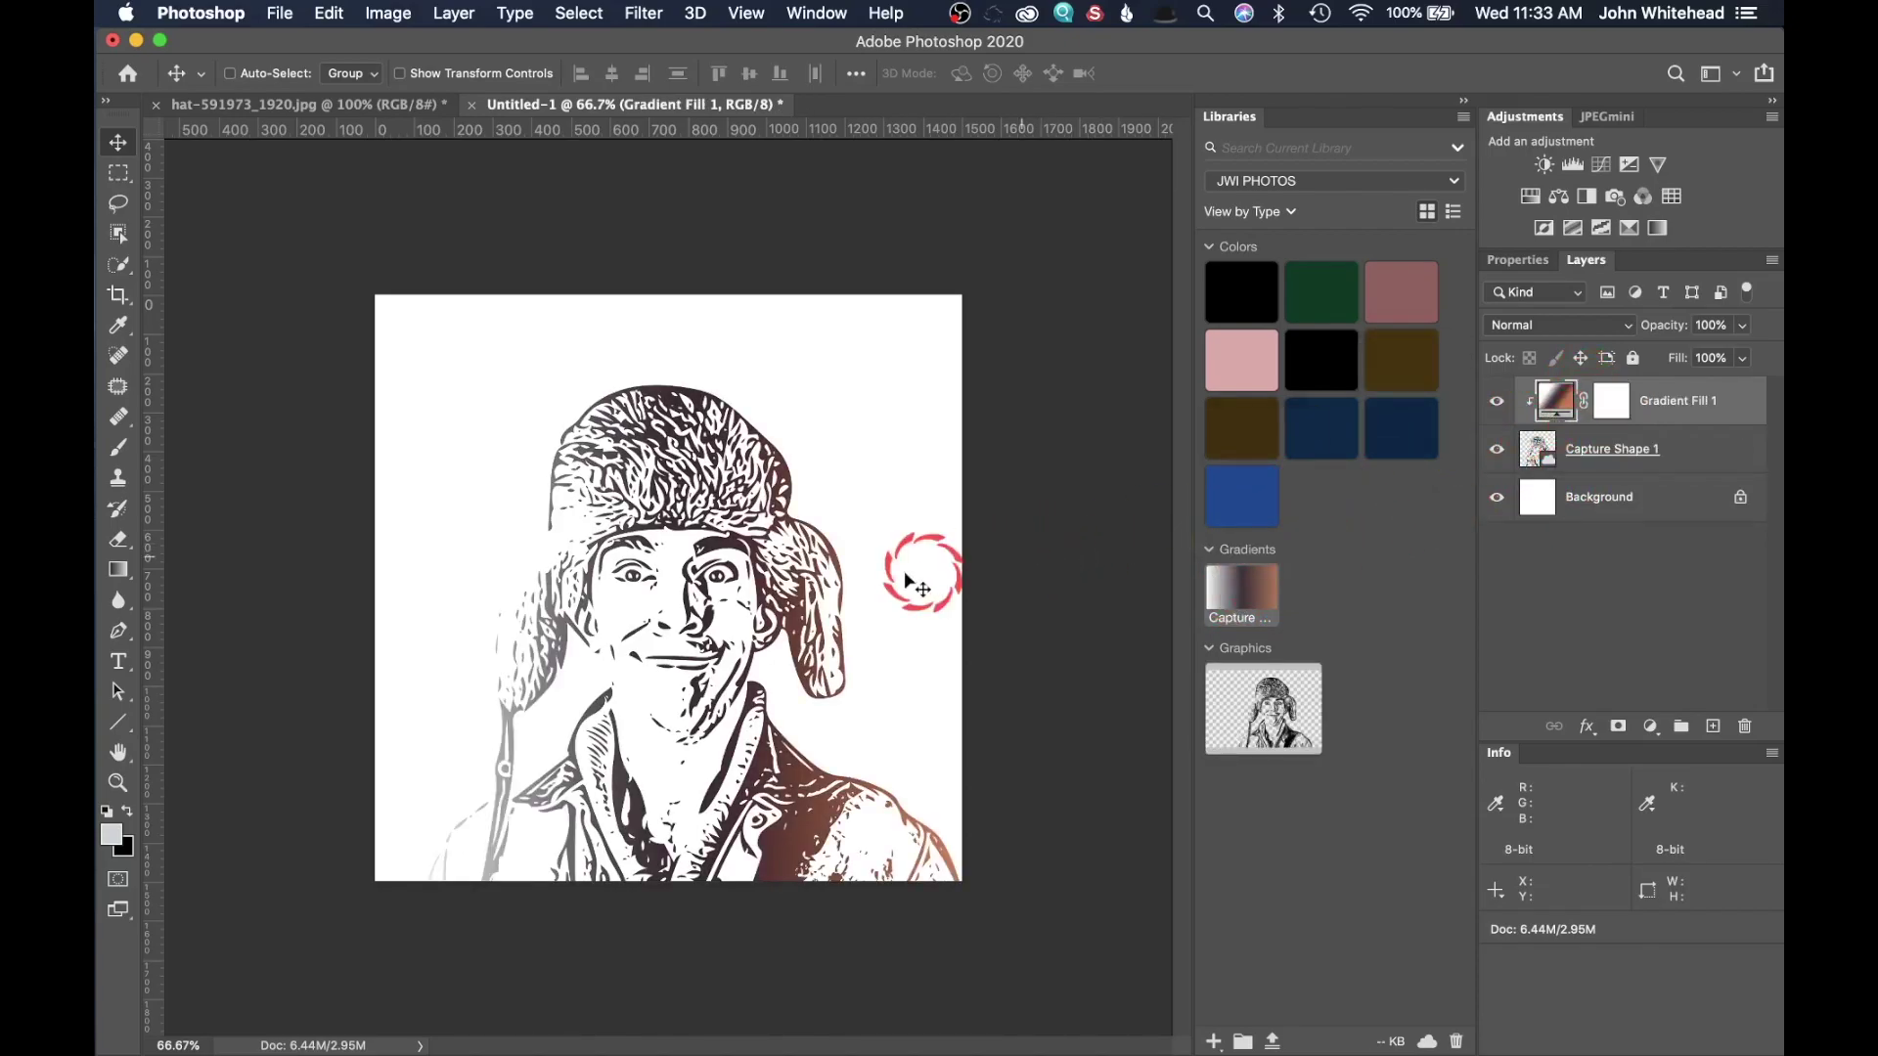